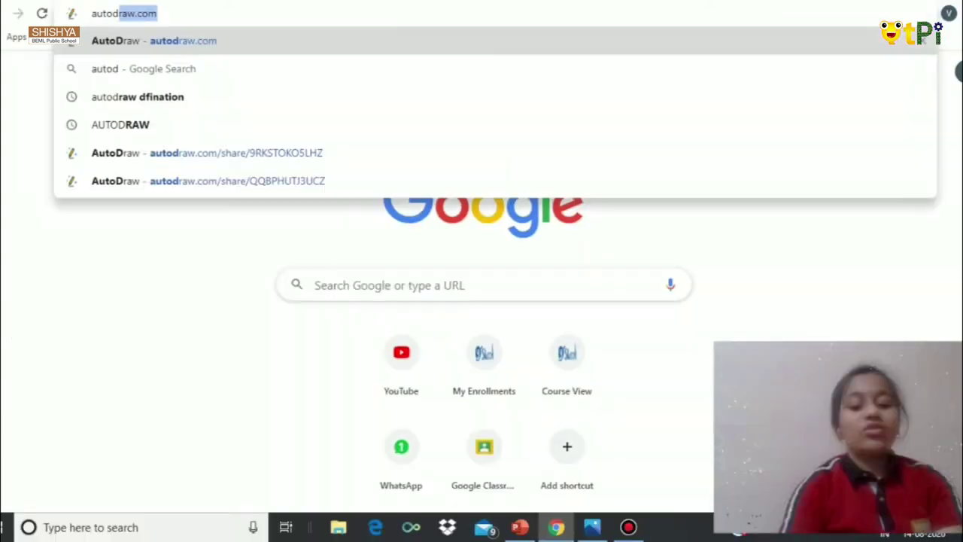
Open autodraw.com and start over with a fresh blank canvas
{"action": "type", "text": "raw.com"}
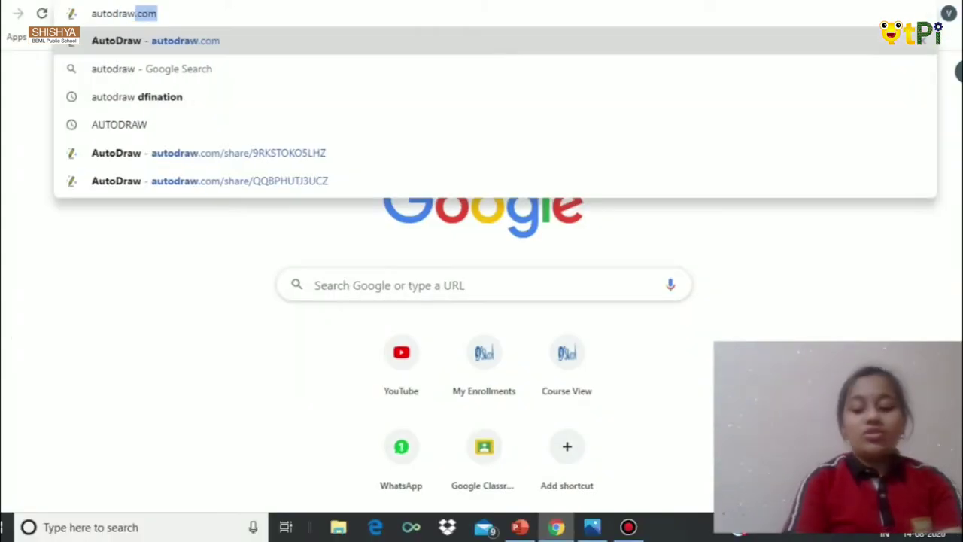
{"action": "key", "text": "Return"}
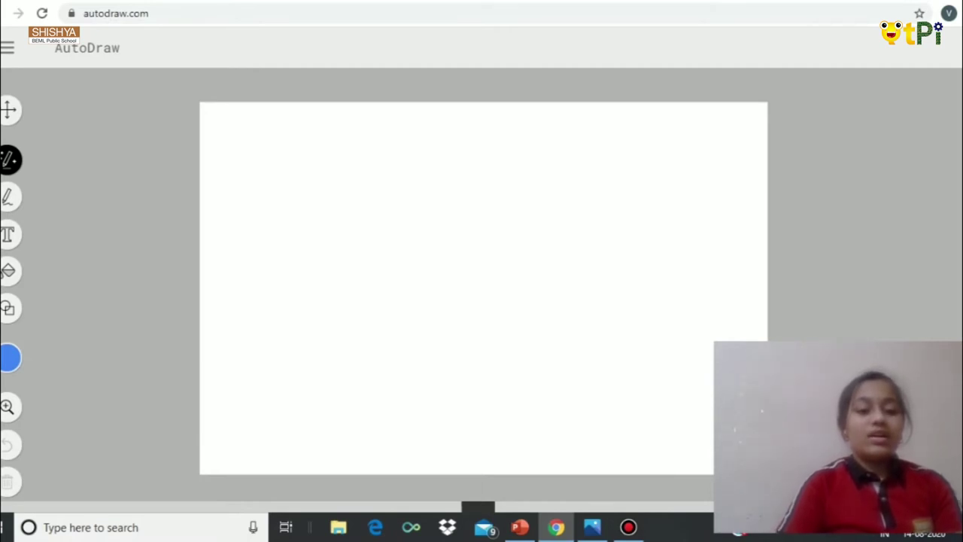
{"action": "left_click", "coordinate": [8, 47]}
{"action": "left_click", "coordinate": [78, 122]}
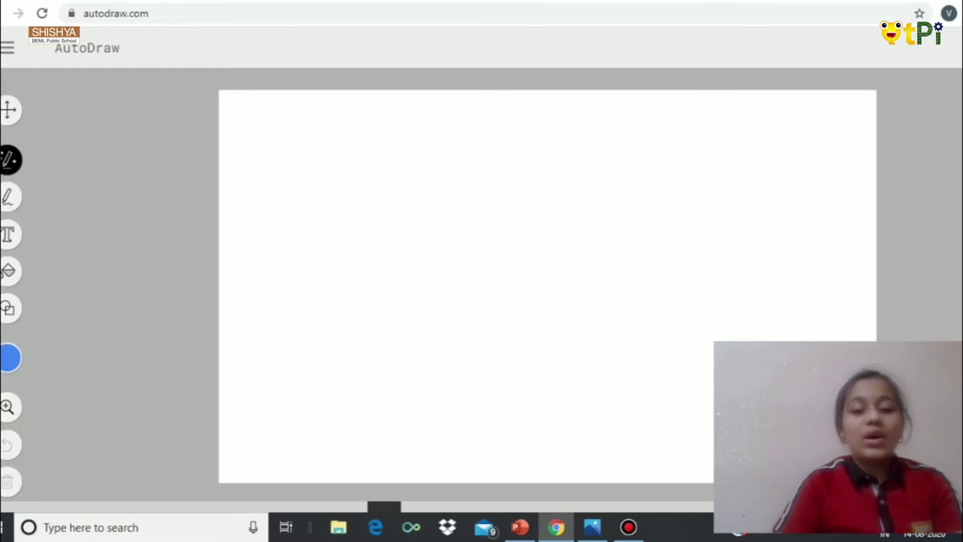
Sketch rough wing outlines in the middle of the canvas with AutoDraw and replace them with the first suggested butterfly drawing
{"action": "mouse_move", "coordinate": [486, 237]}
{"action": "left_mouse_down"}
{"action": "mouse_move", "coordinate": [432, 230]}
{"action": "mouse_move", "coordinate": [462, 430]}
{"action": "mouse_move", "coordinate": [521, 314]}
{"action": "left_mouse_up"}
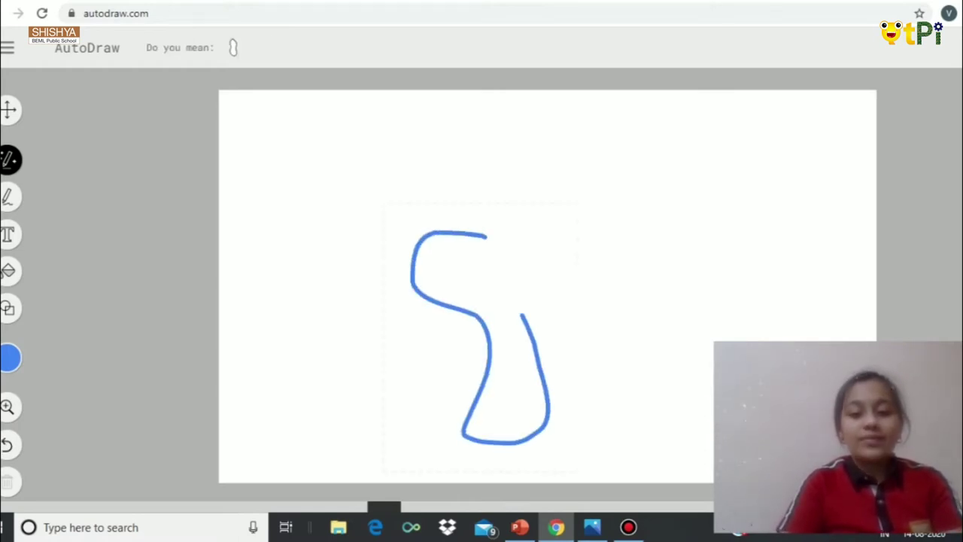
{"action": "mouse_move", "coordinate": [565, 415]}
{"action": "left_mouse_down"}
{"action": "mouse_move", "coordinate": [549, 392]}
{"action": "mouse_move", "coordinate": [551, 238]}
{"action": "left_mouse_up"}
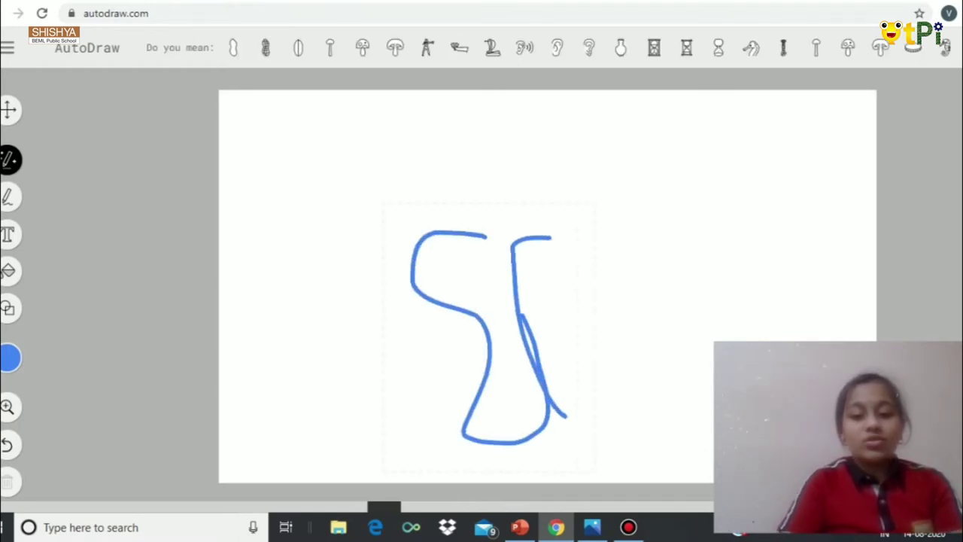
{"action": "mouse_move", "coordinate": [569, 438]}
{"action": "left_mouse_down"}
{"action": "mouse_move", "coordinate": [578, 335]}
{"action": "mouse_move", "coordinate": [568, 280]}
{"action": "left_mouse_up"}
{"action": "left_click_drag", "start_coordinate": [548, 231], "coordinate": [568, 292]}
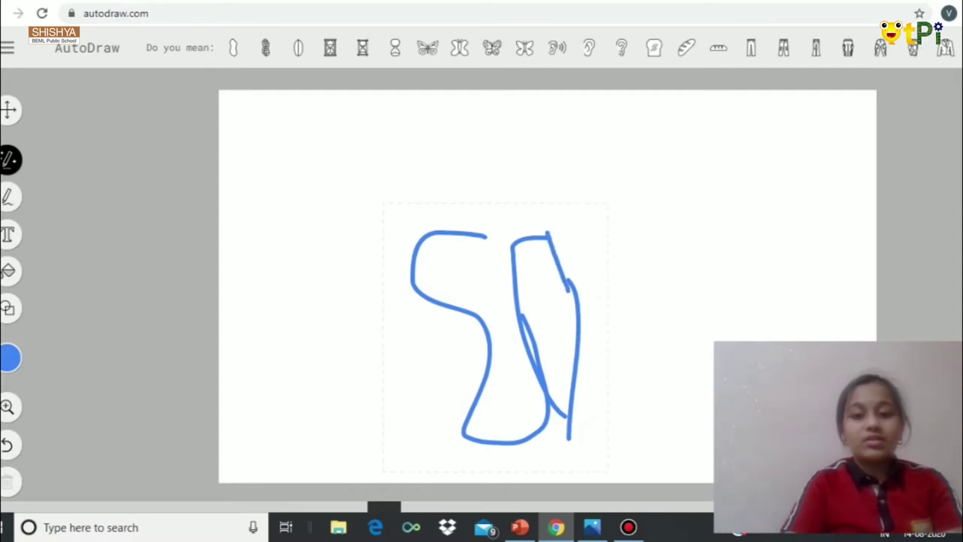
{"action": "left_click", "coordinate": [427, 47]}
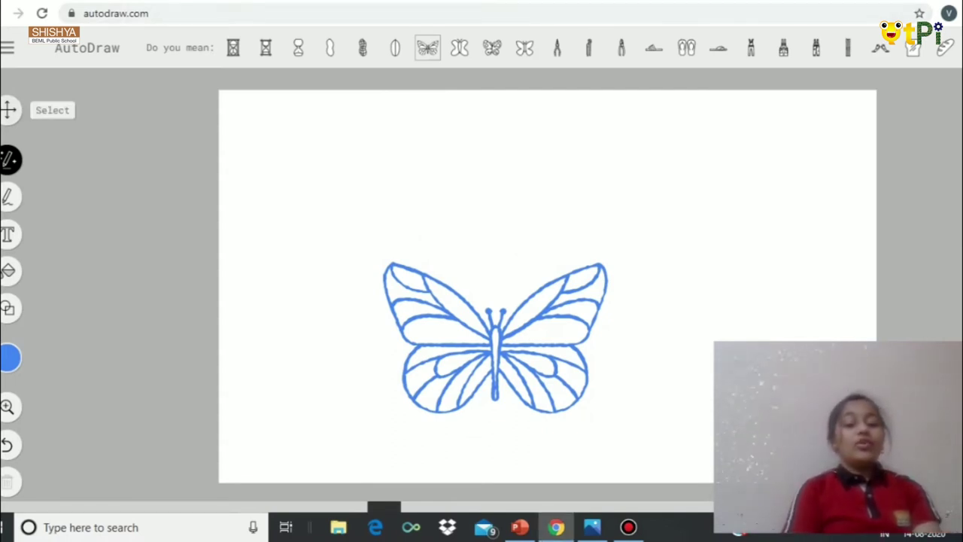
Select the butterfly, stretch it taller and wider, and move it to the middle of the canvas
{"action": "left_click", "coordinate": [9, 110]}
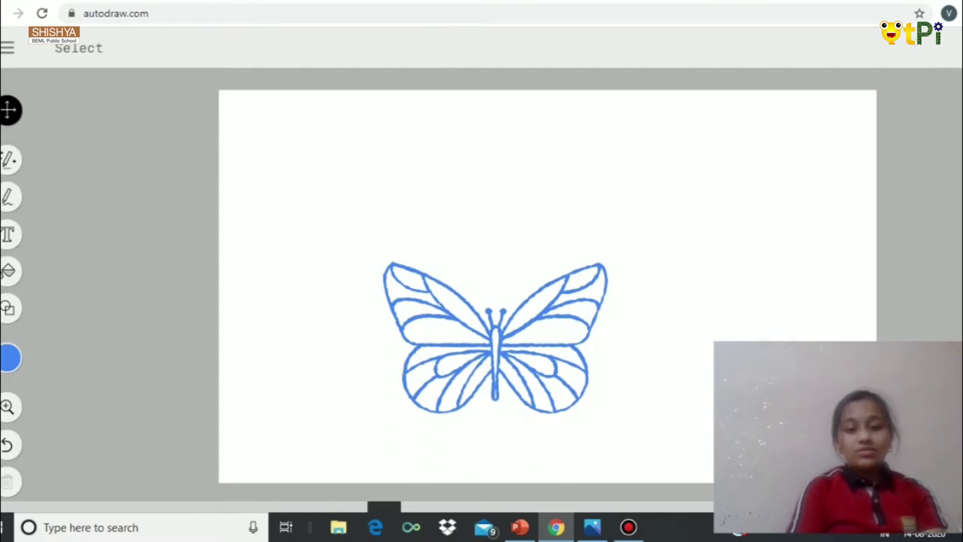
{"action": "left_click", "coordinate": [495, 337]}
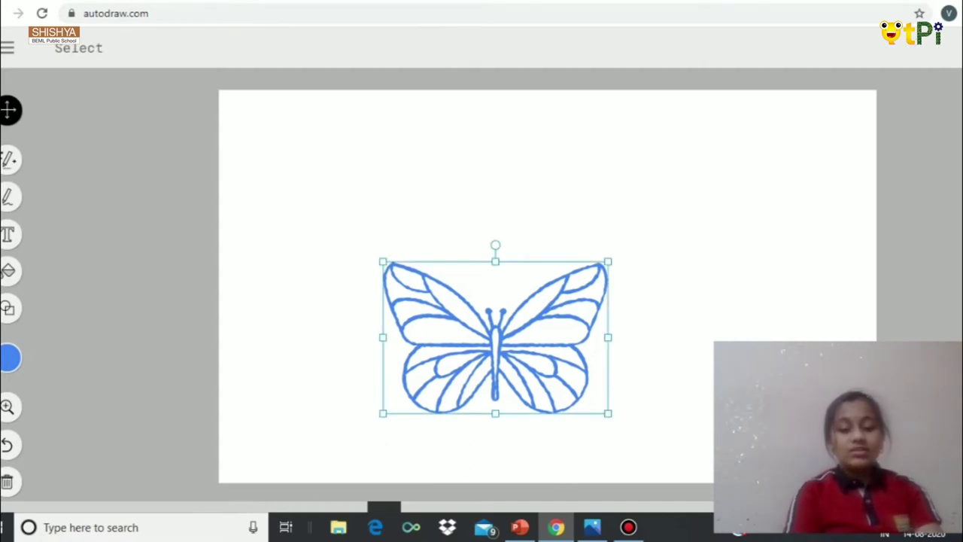
{"action": "left_click_drag", "start_coordinate": [495, 262], "coordinate": [495, 192]}
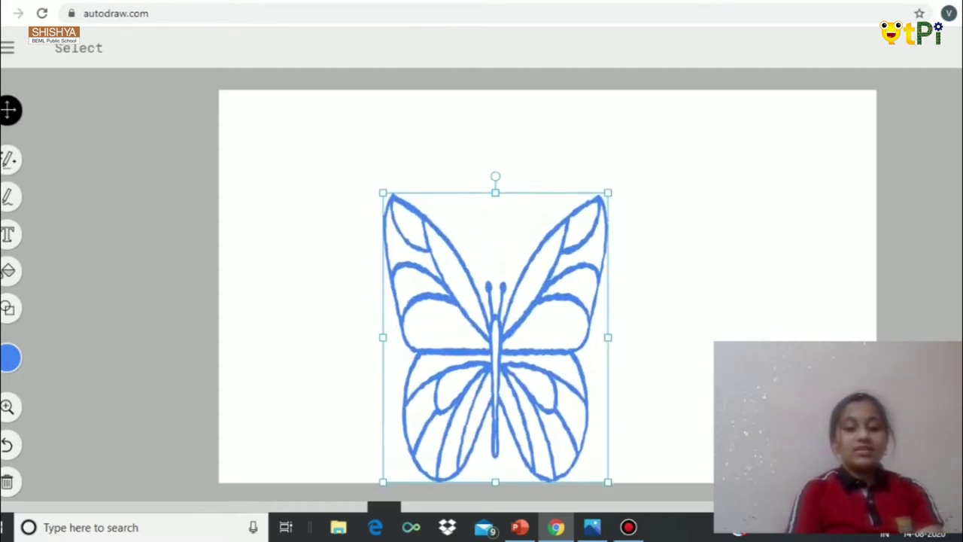
{"action": "left_click_drag", "start_coordinate": [383, 337], "coordinate": [308, 337]}
{"action": "left_click_drag", "start_coordinate": [495, 337], "coordinate": [542, 328]}
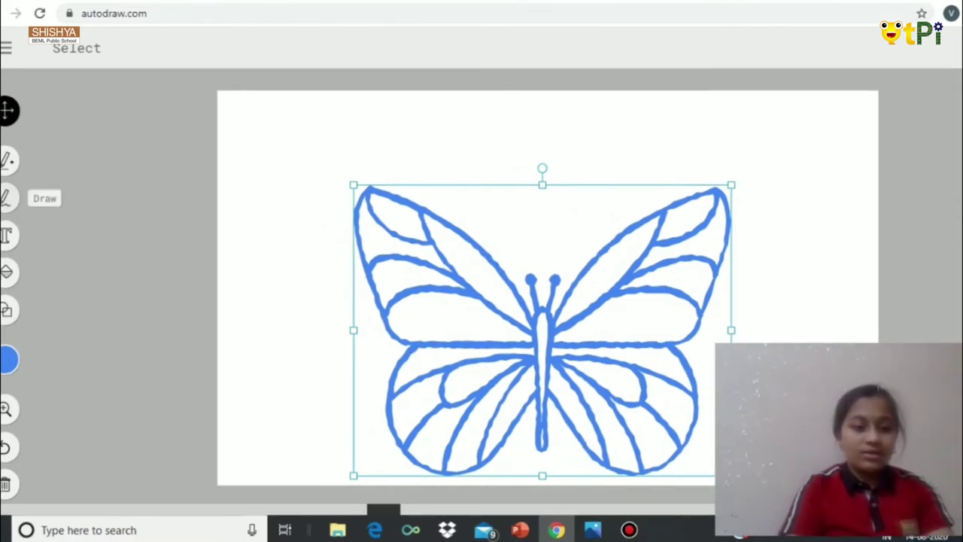
Choose the Draw tool and set its brush to a medium thickness, after trying the maximum
{"action": "left_click", "coordinate": [8, 198]}
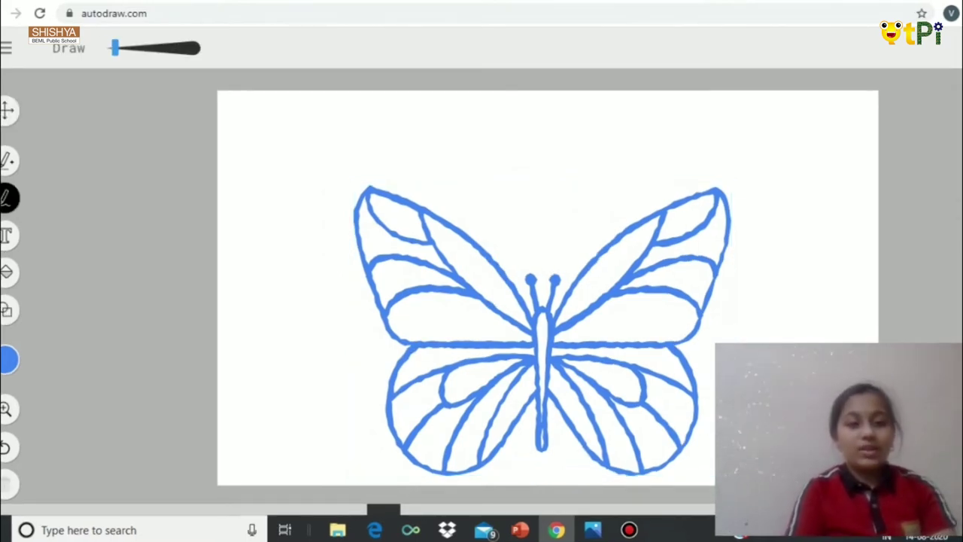
{"action": "left_click_drag", "start_coordinate": [114, 48], "coordinate": [197, 48]}
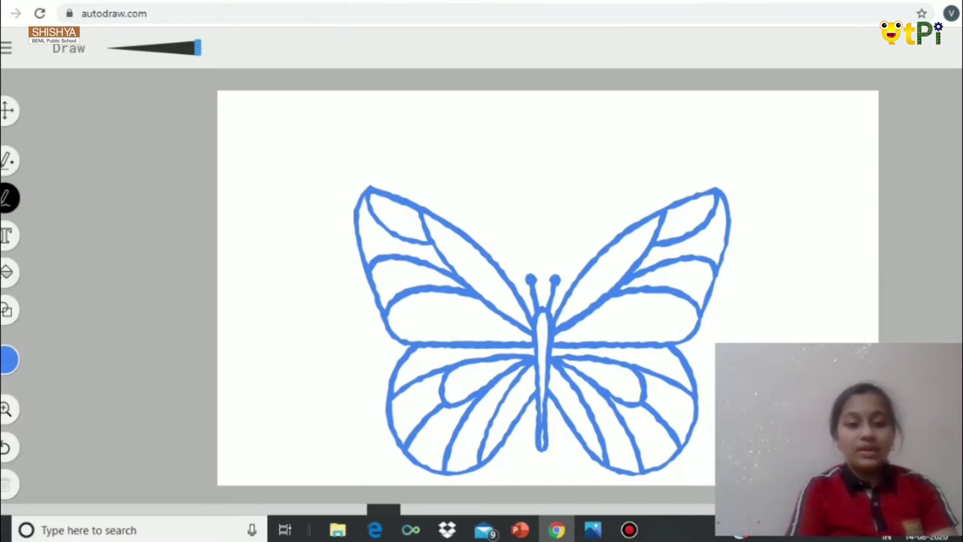
{"action": "left_click_drag", "start_coordinate": [197, 48], "coordinate": [146, 48]}
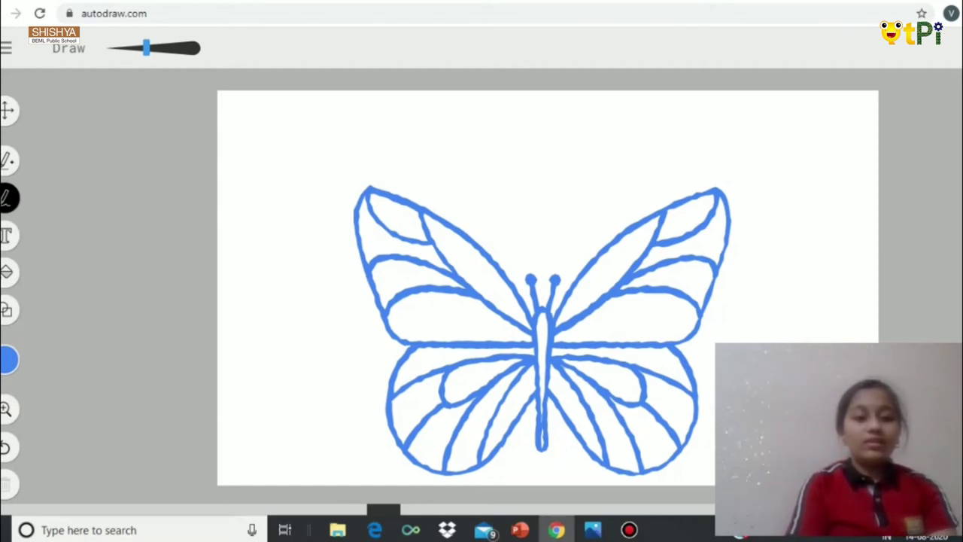
Draw two thick freehand blue strokes above the butterfly and undo both
{"action": "mouse_move", "coordinate": [216, 146]}
{"action": "left_mouse_down"}
{"action": "mouse_move", "coordinate": [348, 147]}
{"action": "mouse_move", "coordinate": [377, 123]}
{"action": "mouse_move", "coordinate": [392, 80]}
{"action": "left_mouse_up"}
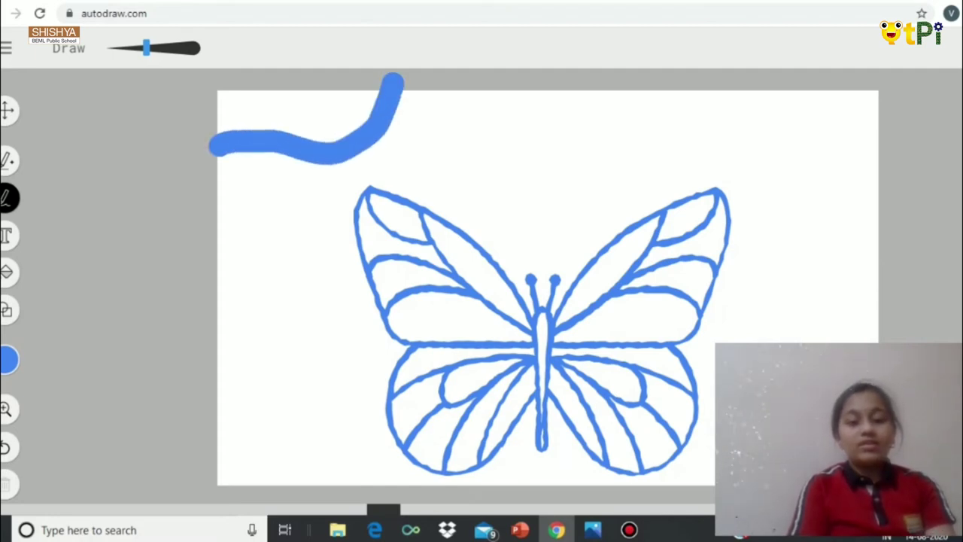
{"action": "mouse_move", "coordinate": [371, 113]}
{"action": "left_mouse_down"}
{"action": "mouse_move", "coordinate": [534, 153]}
{"action": "mouse_move", "coordinate": [593, 155]}
{"action": "mouse_move", "coordinate": [600, 111]}
{"action": "left_mouse_up"}
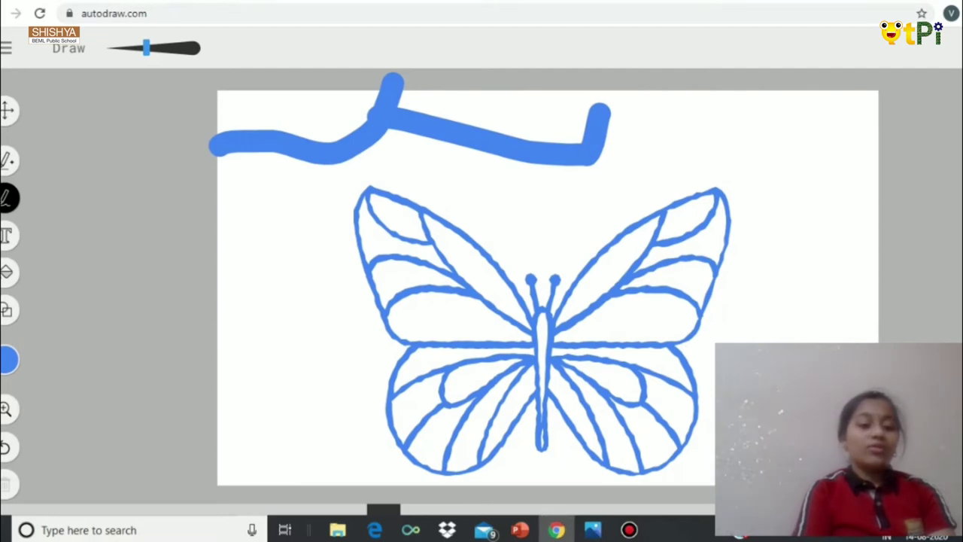
{"action": "left_click", "coordinate": [5, 447]}
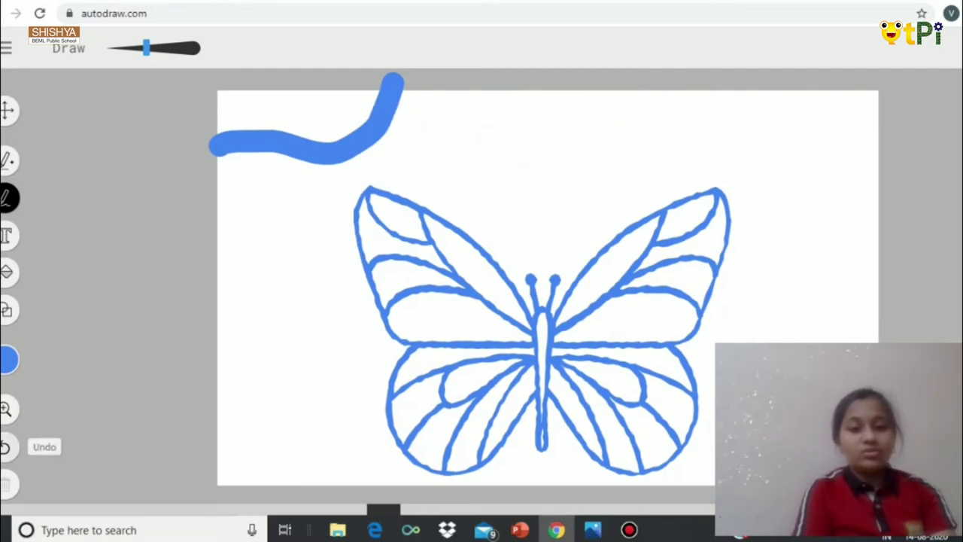
{"action": "left_click", "coordinate": [5, 447]}
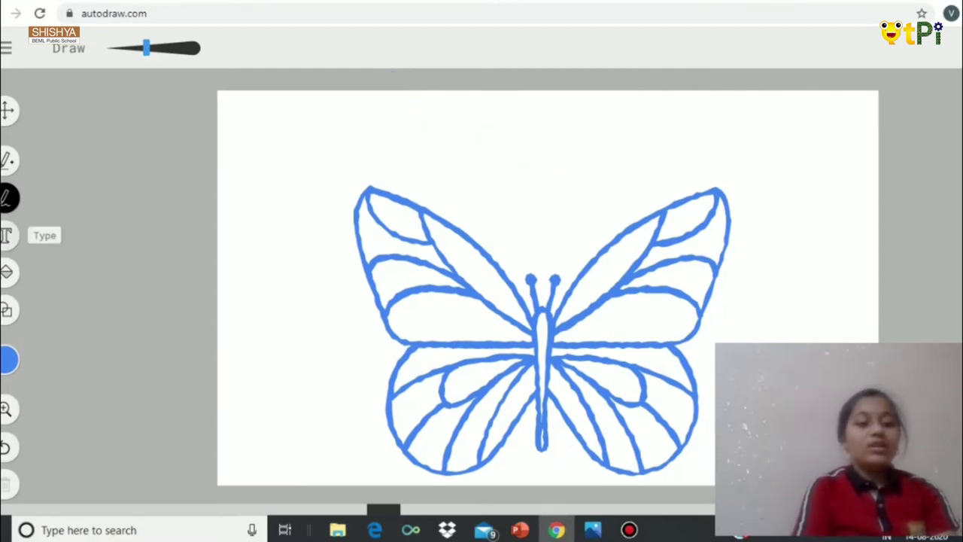
Add the text "Butterfly" above the drawing and color it black
{"action": "left_click", "coordinate": [6, 235]}
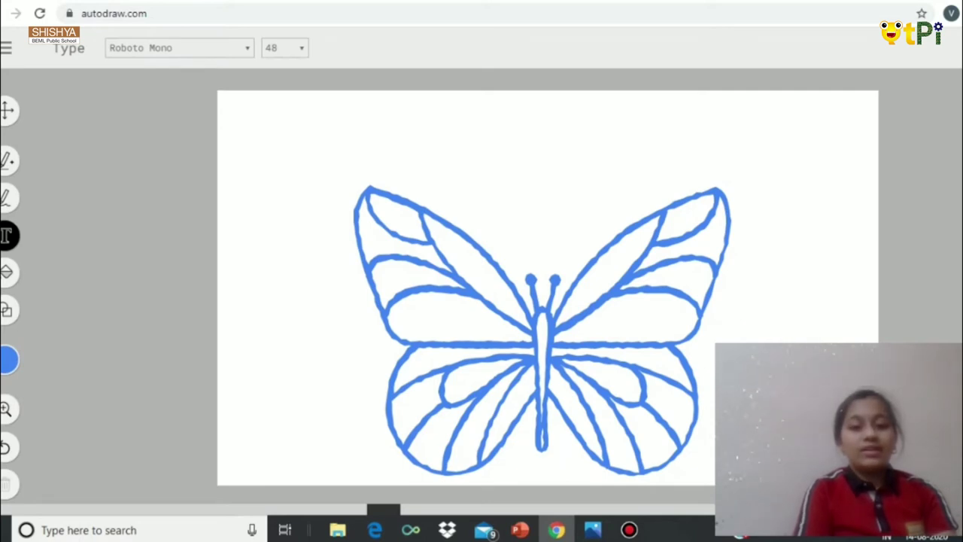
{"action": "left_click", "coordinate": [474, 99]}
{"action": "type", "text": "But"}
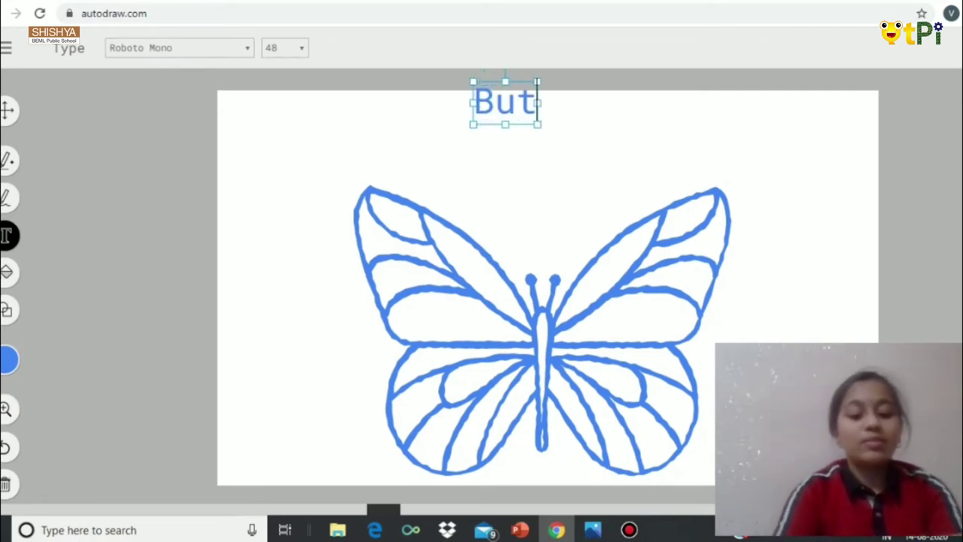
{"action": "type", "text": "terf"}
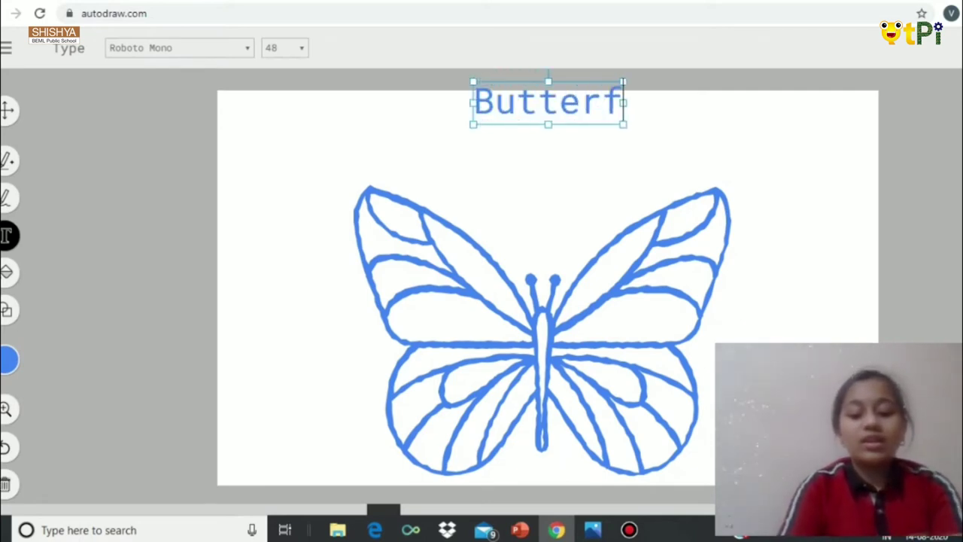
{"action": "type", "text": "ly"}
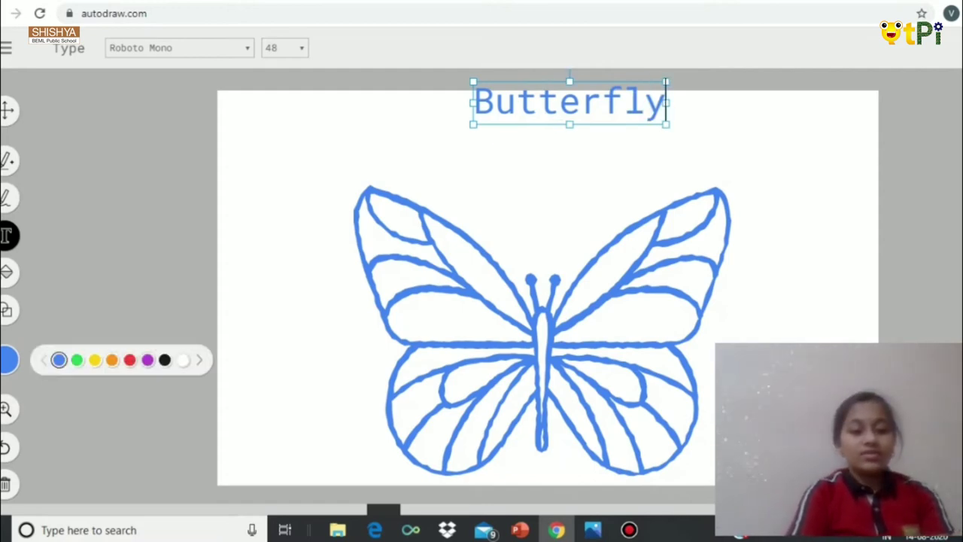
{"action": "left_click", "coordinate": [164, 360]}
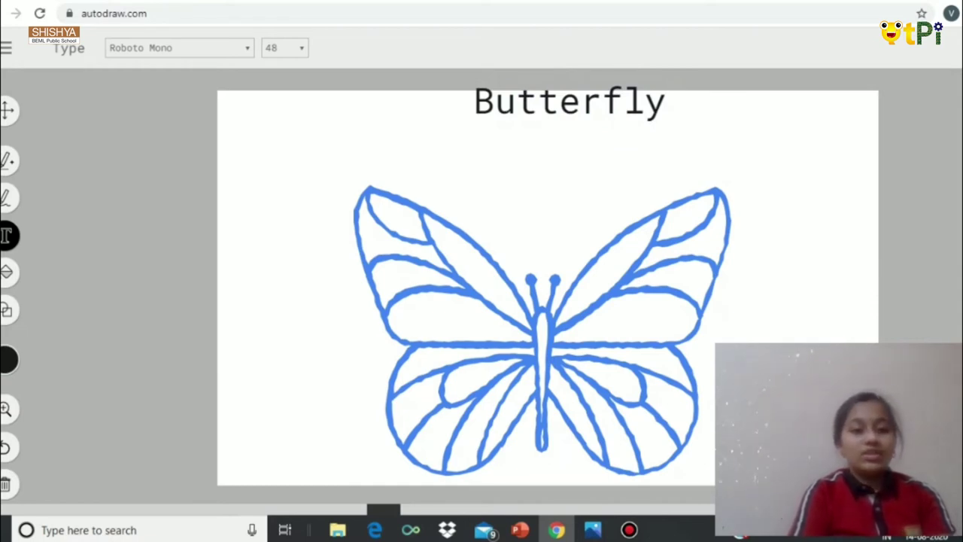
Try the fonts Archivo Black, Anton and Bevan for the Butterfly title
{"action": "left_click", "coordinate": [179, 48]}
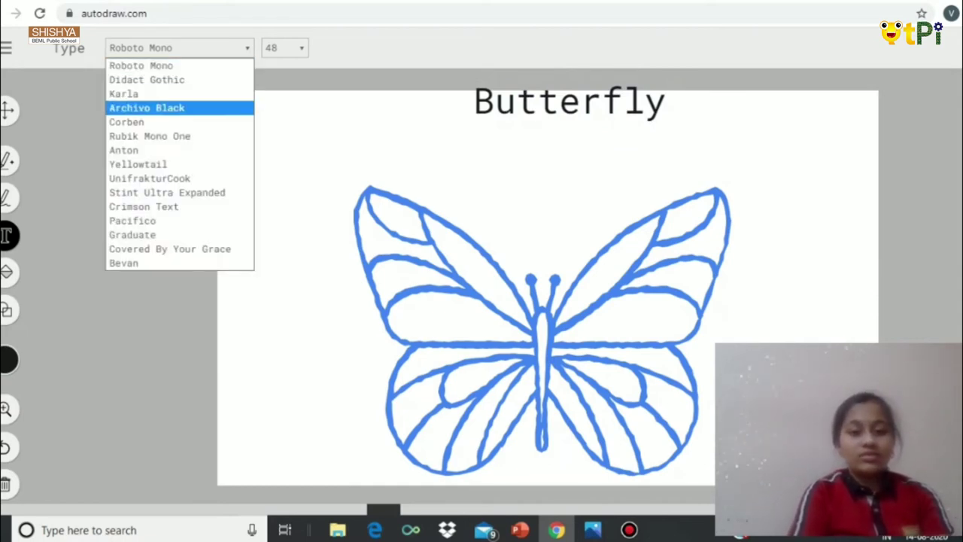
{"action": "left_click", "coordinate": [147, 107]}
{"action": "left_click", "coordinate": [179, 48]}
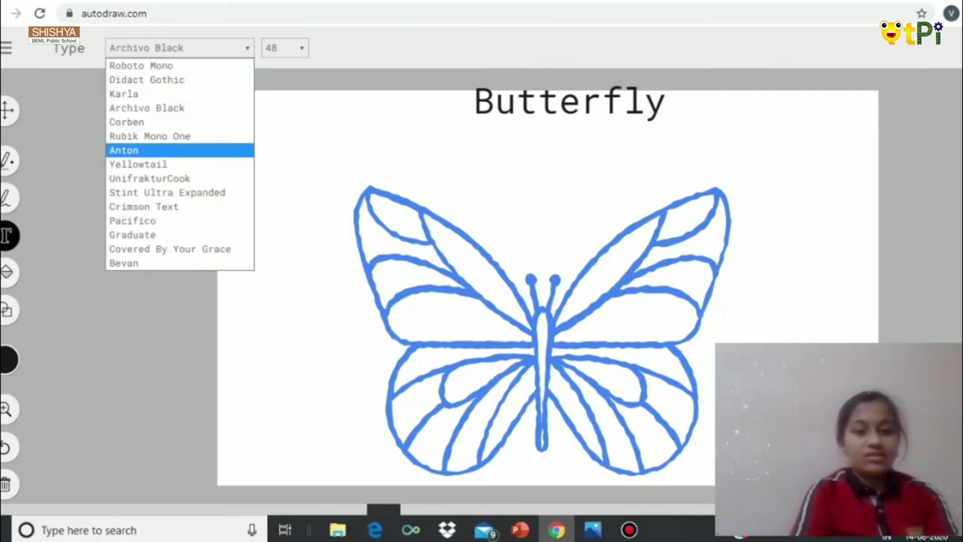
{"action": "key", "text": "Return"}
{"action": "key", "text": "alt+Down"}
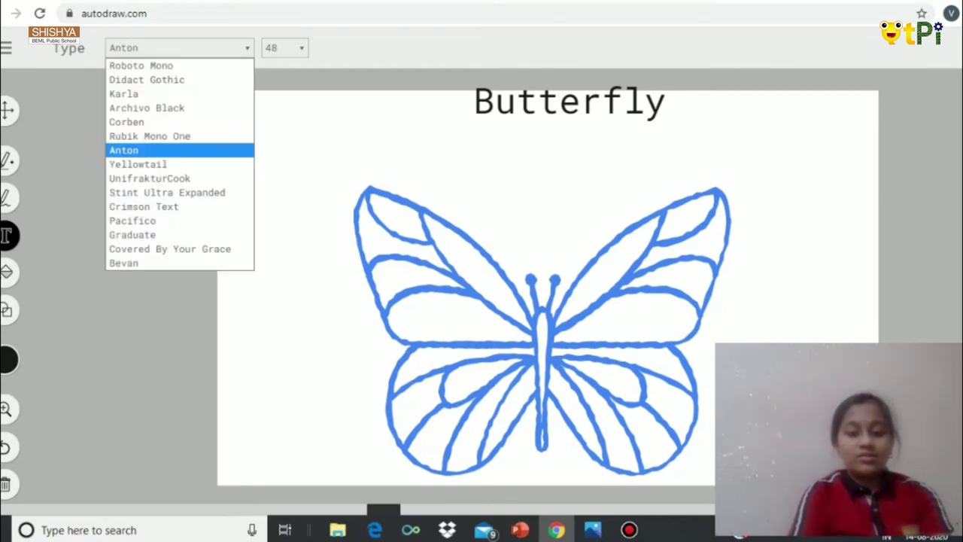
{"action": "key", "text": "Down"}
{"action": "key", "text": "Down"}
{"action": "key", "text": "Down"}
{"action": "key", "text": "Down"}
{"action": "key", "text": "Down"}
{"action": "key", "text": "Down"}
{"action": "key", "text": "Down"}
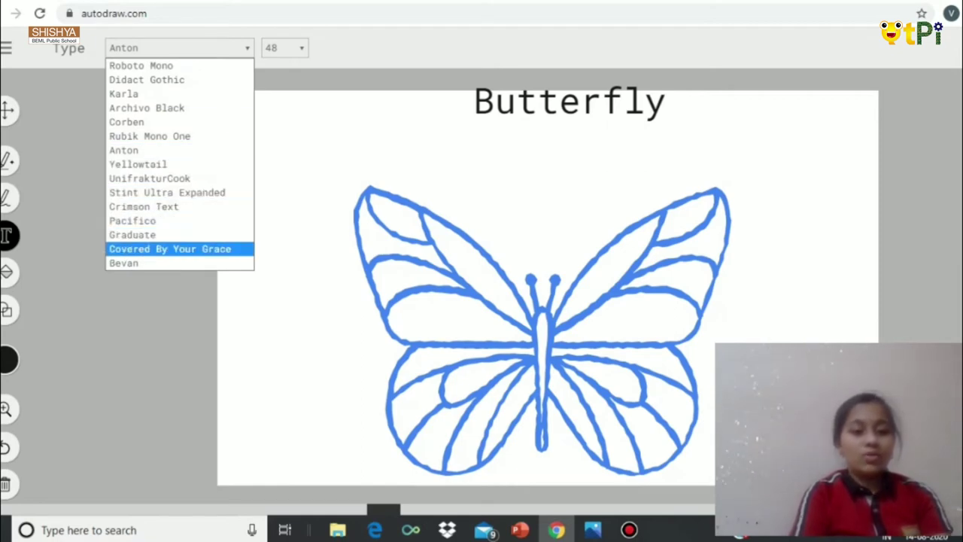
{"action": "key", "text": "Down"}
{"action": "key", "text": "Return"}
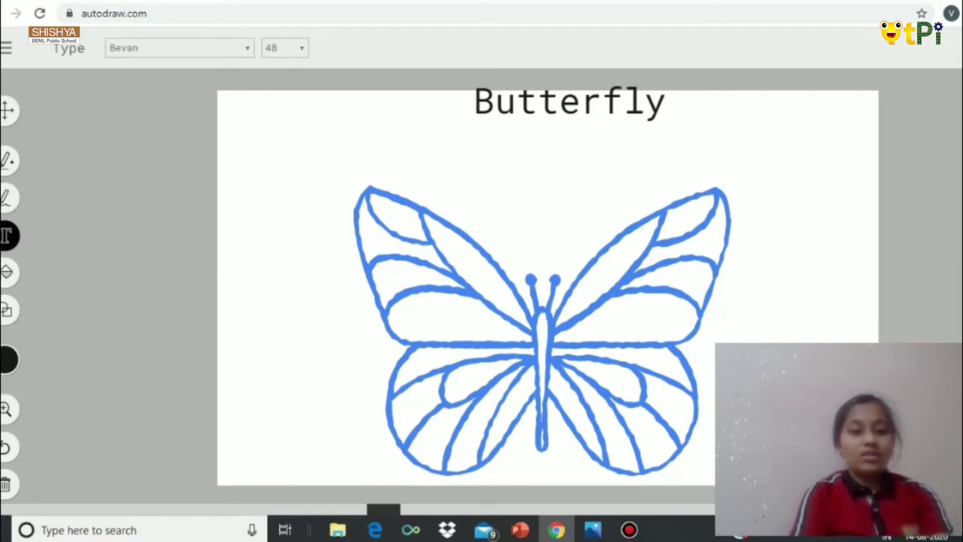
Set the font to Didact Gothic and select the Butterfly title on the canvas
{"action": "left_click", "coordinate": [179, 48]}
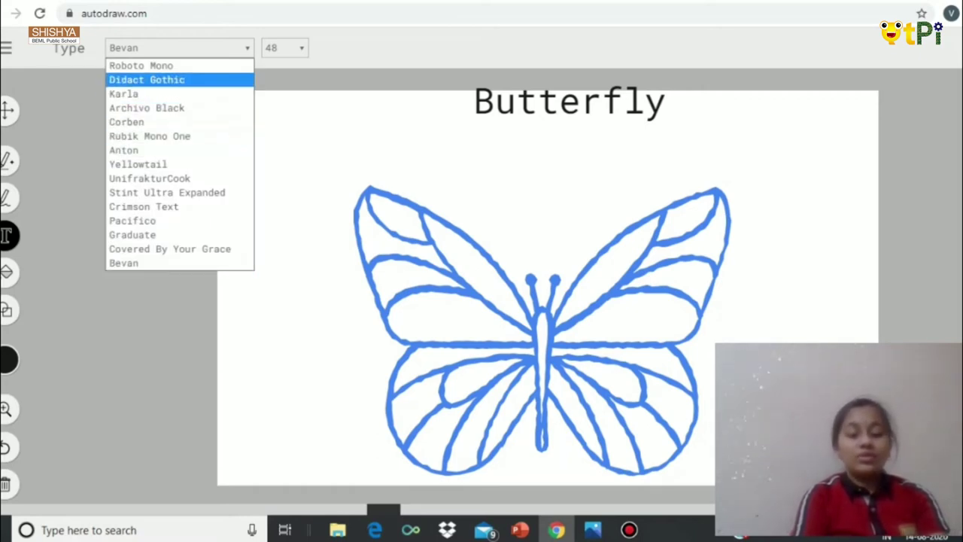
{"action": "left_click", "coordinate": [7, 111]}
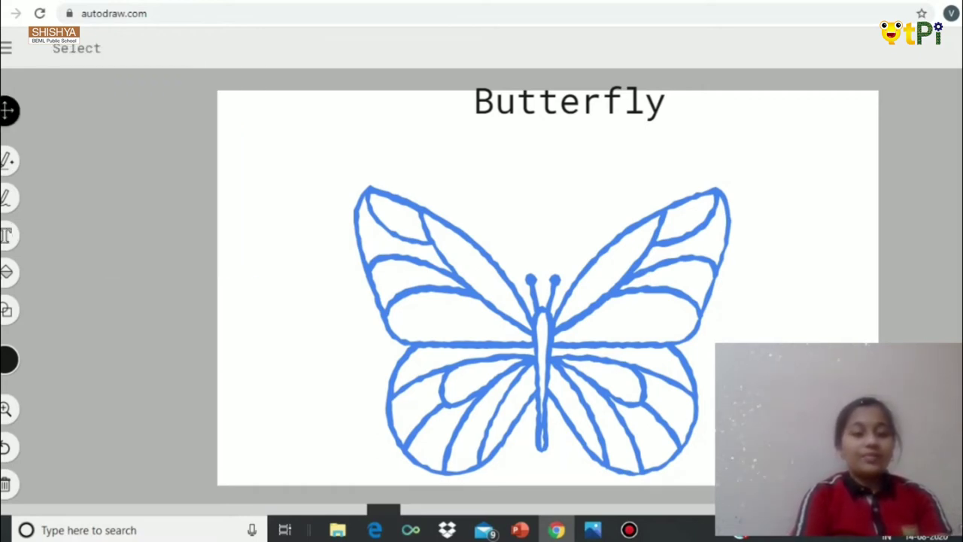
{"action": "left_click", "coordinate": [568, 102]}
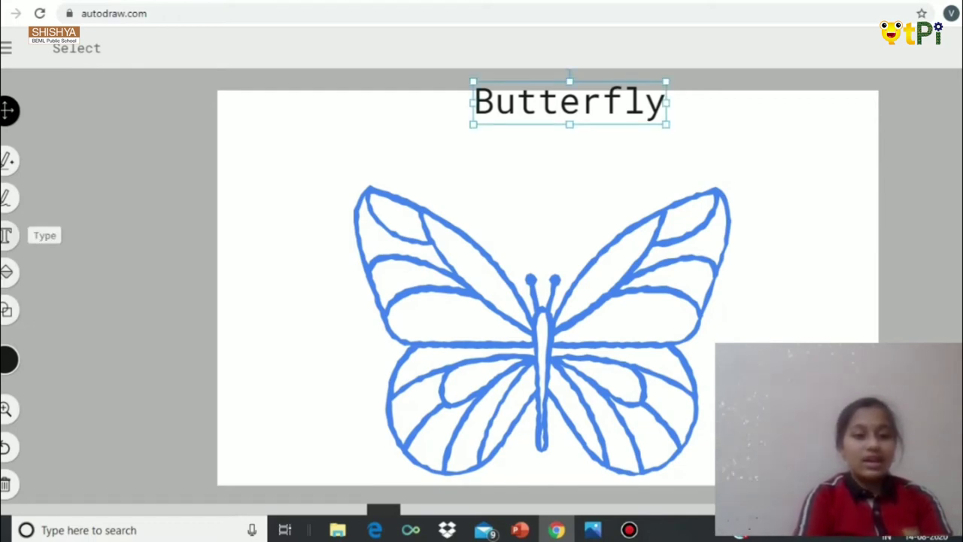
Try a font size of 96 on the Butterfly title and set it back to 48
{"action": "left_click", "coordinate": [6, 235]}
{"action": "left_click", "coordinate": [284, 47]}
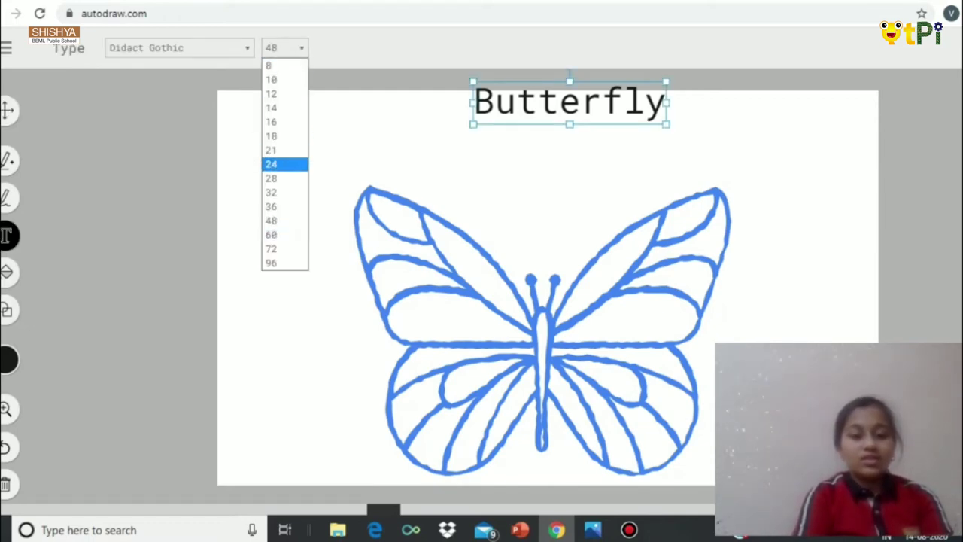
{"action": "left_click", "coordinate": [284, 263]}
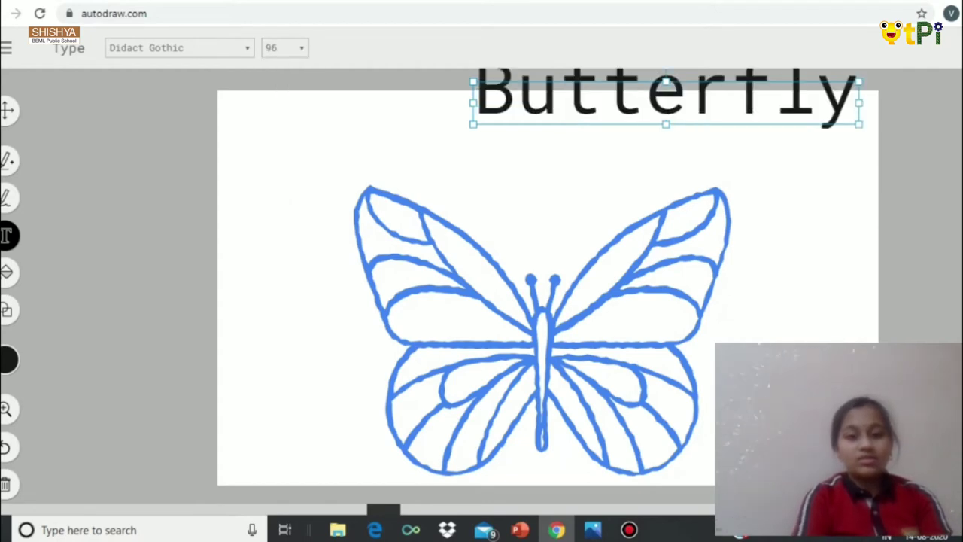
{"action": "left_click", "coordinate": [285, 48]}
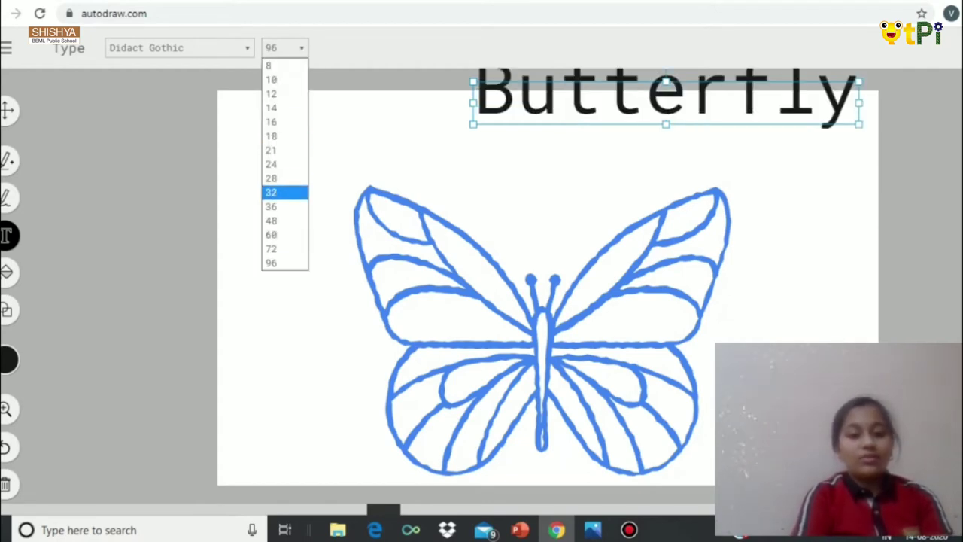
{"action": "left_click", "coordinate": [284, 221]}
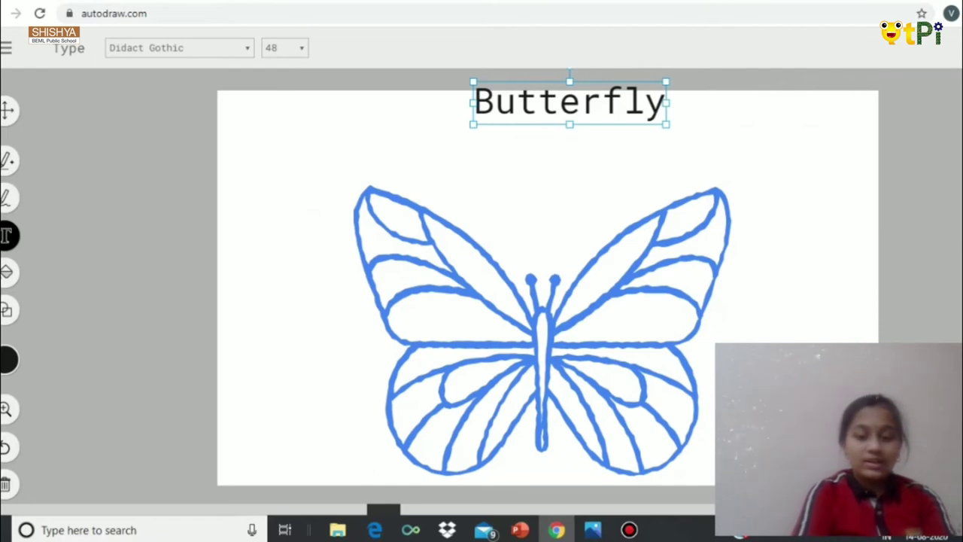
Move the Butterfly title down so it sits fully on the canvas, centered above the drawing
{"action": "left_click", "coordinate": [7, 111]}
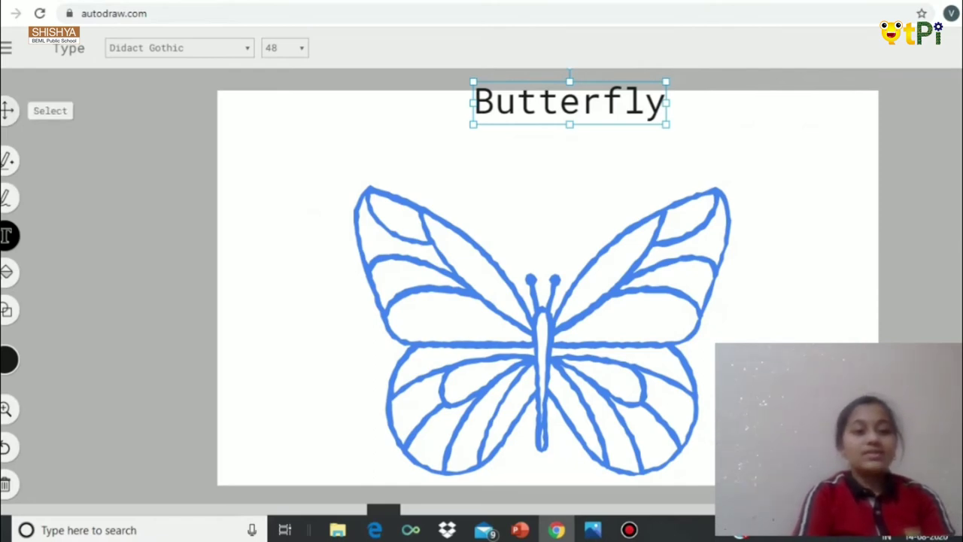
{"action": "left_click_drag", "start_coordinate": [569, 103], "coordinate": [552, 149]}
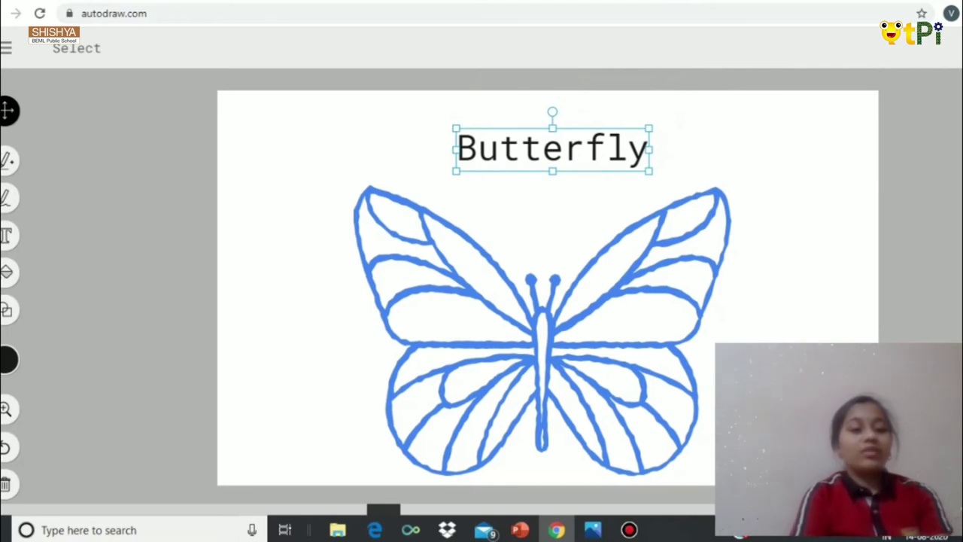
Recolor the butterfly outline black
{"action": "left_click", "coordinate": [7, 360]}
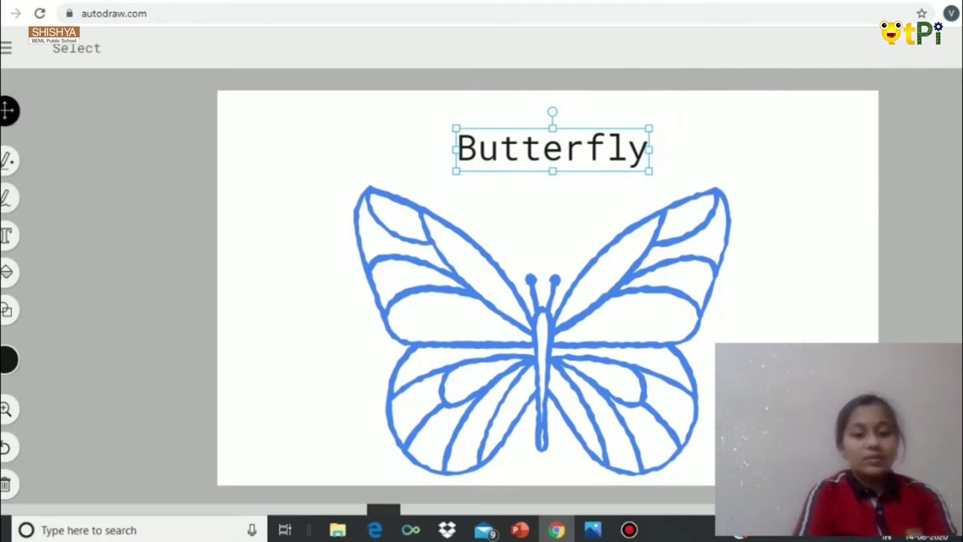
{"action": "left_click", "coordinate": [542, 331]}
{"action": "left_click", "coordinate": [8, 360]}
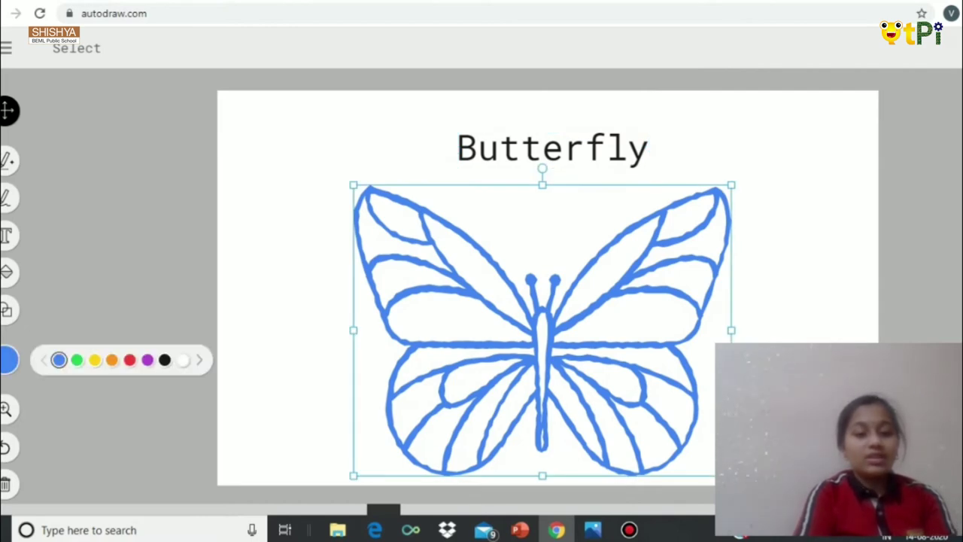
{"action": "left_click", "coordinate": [165, 359]}
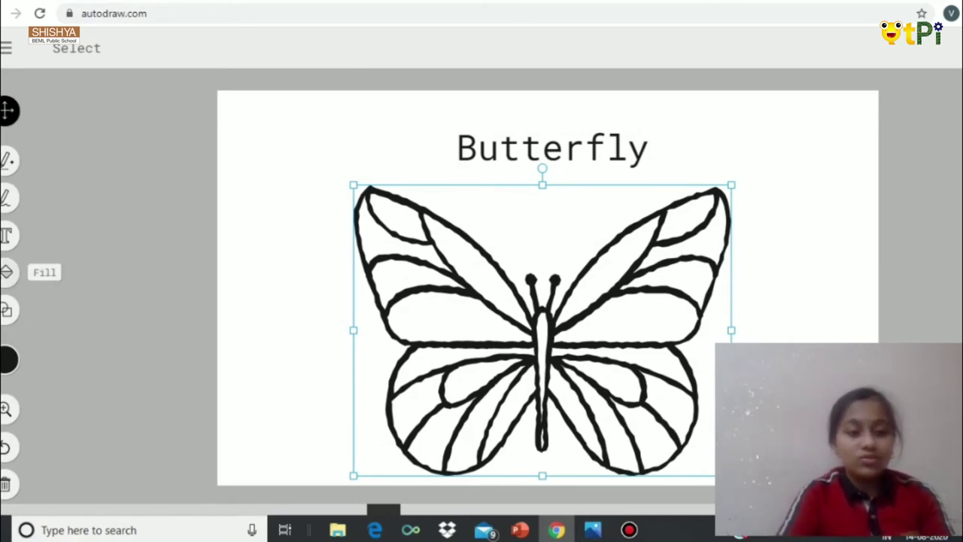
Fill the long inner section of both upper wings with purple
{"action": "left_click", "coordinate": [7, 271]}
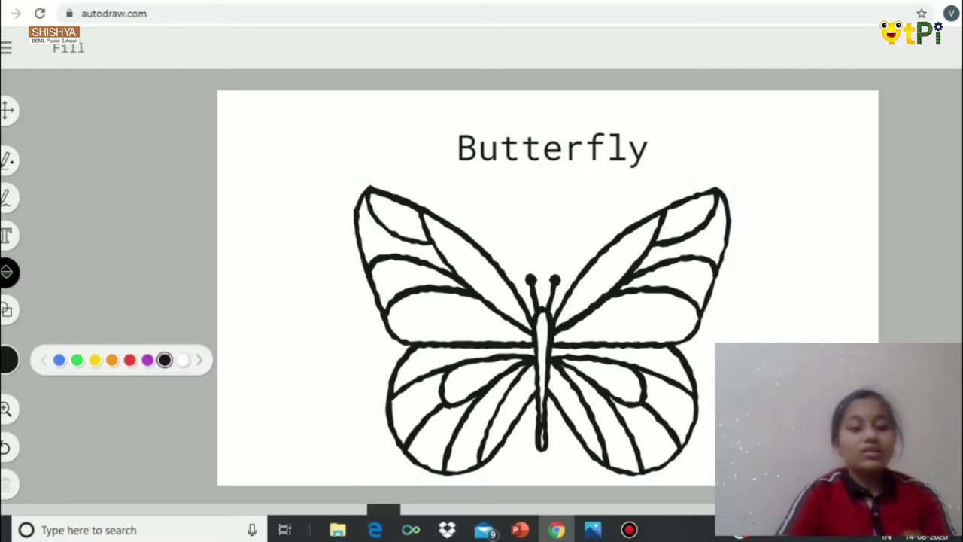
{"action": "mouse_move", "coordinate": [7, 360]}
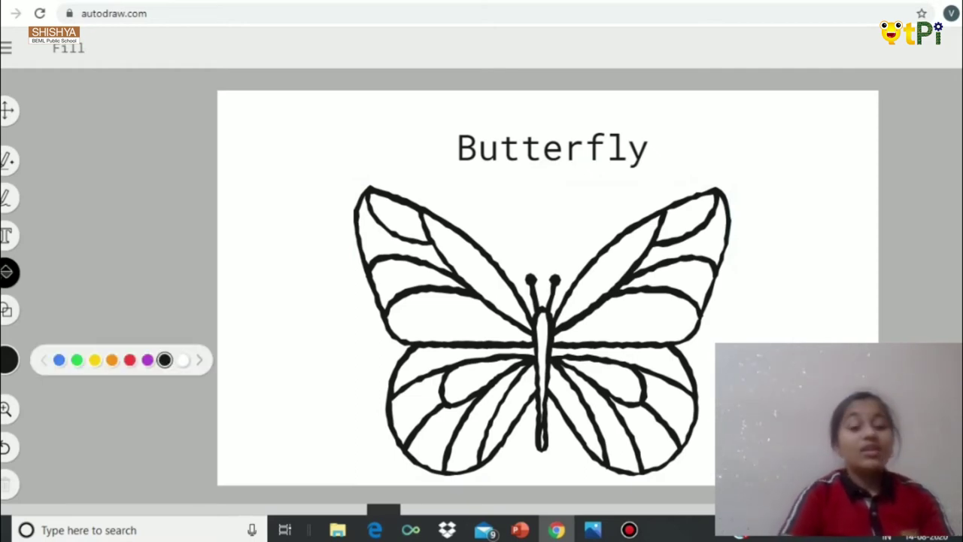
{"action": "left_click", "coordinate": [59, 359]}
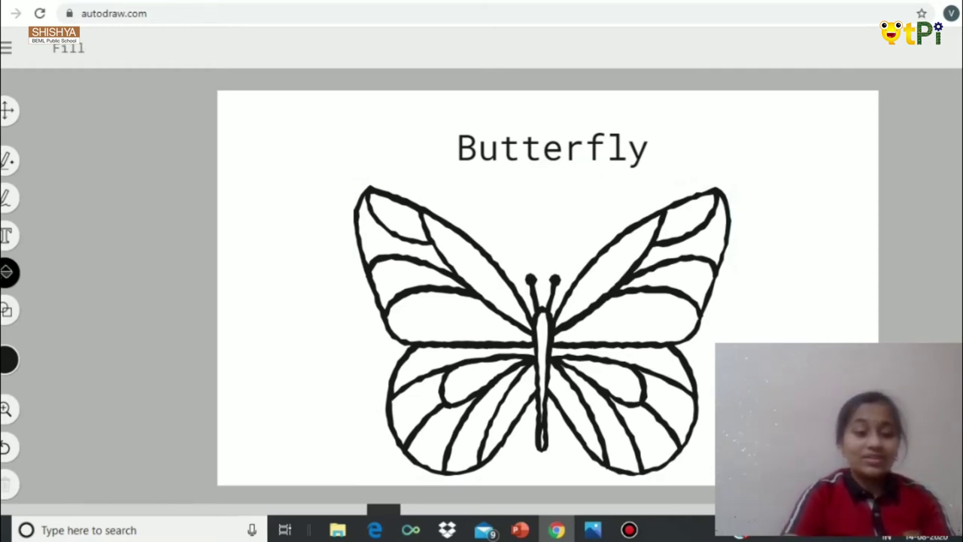
{"action": "left_click", "coordinate": [9, 360]}
{"action": "left_click", "coordinate": [147, 359]}
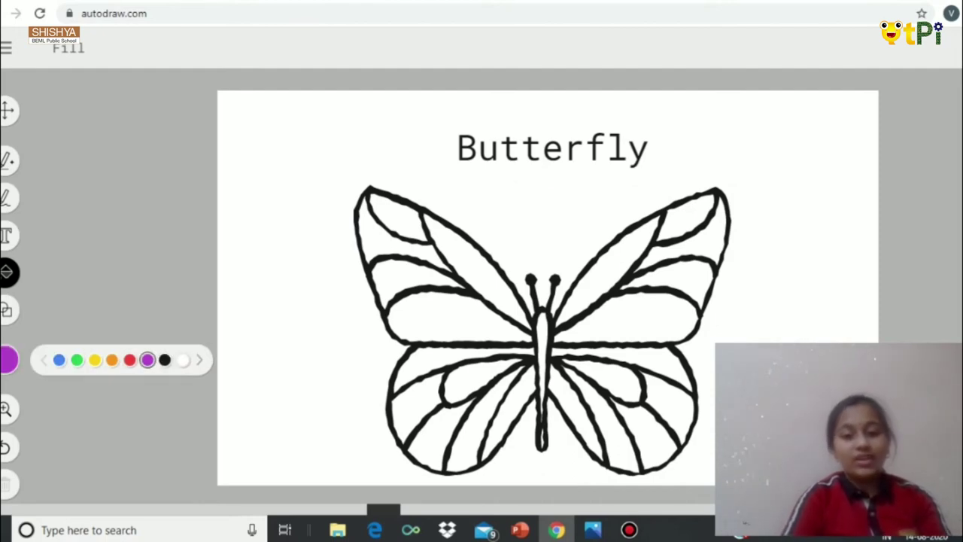
{"action": "left_click", "coordinate": [476, 269]}
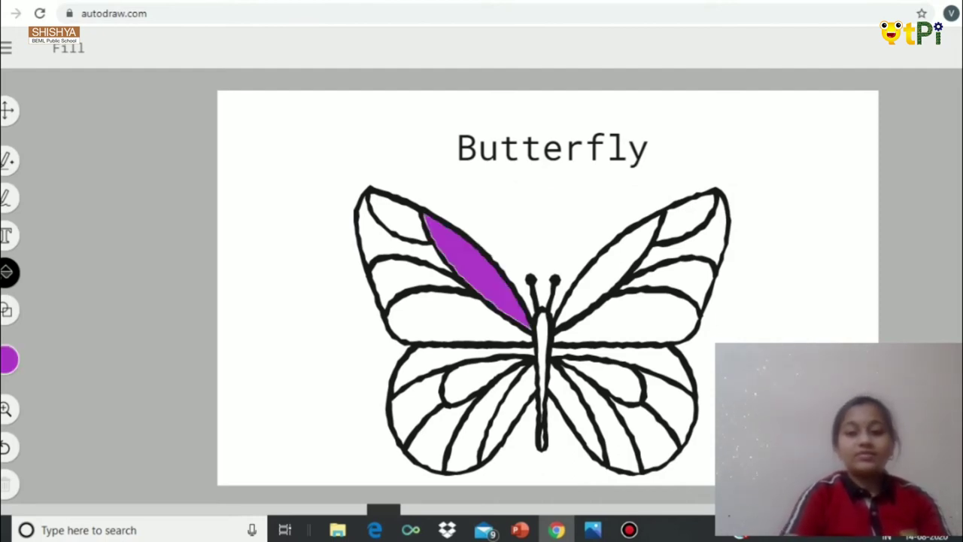
{"action": "left_click", "coordinate": [609, 267]}
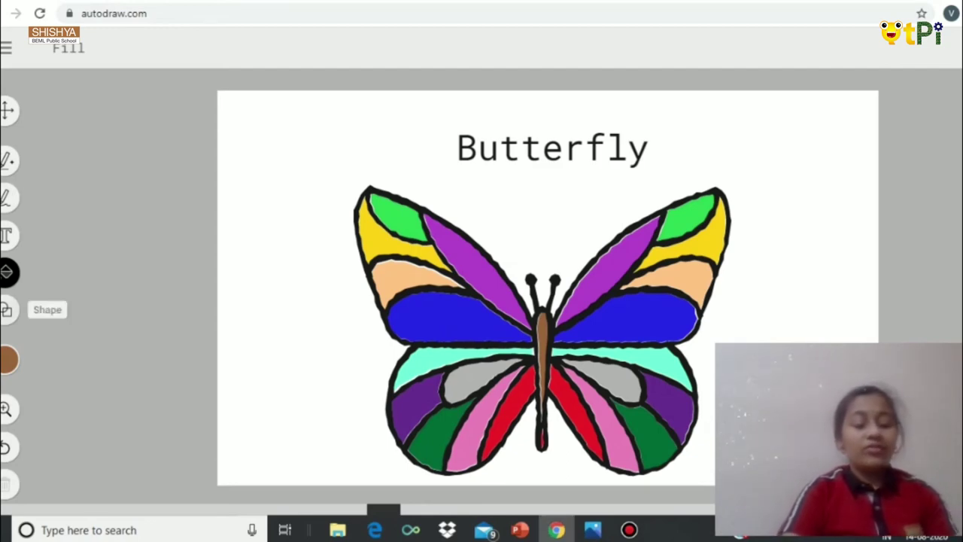
Try the circle shape with one circle on each side of the title and undo both
{"action": "left_click", "coordinate": [8, 309]}
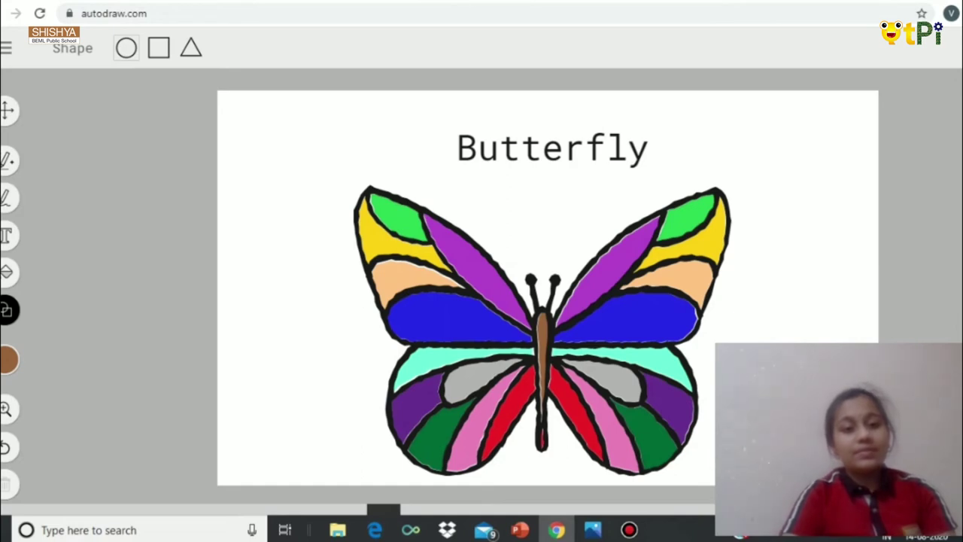
{"action": "mouse_move", "coordinate": [310, 142]}
{"action": "left_mouse_down"}
{"action": "mouse_move", "coordinate": [505, 337]}
{"action": "mouse_move", "coordinate": [330, 162]}
{"action": "left_mouse_up"}
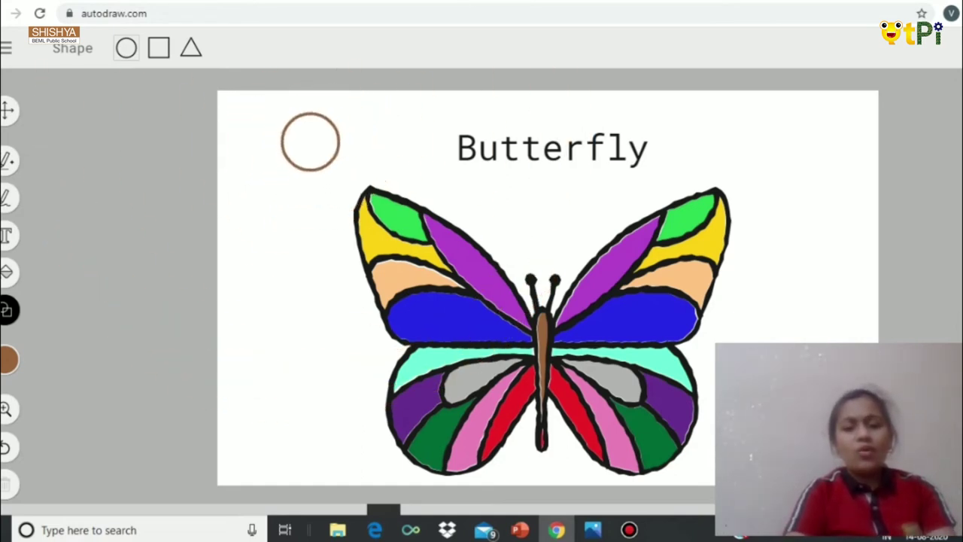
{"action": "left_click_drag", "start_coordinate": [793, 131], "coordinate": [845, 183]}
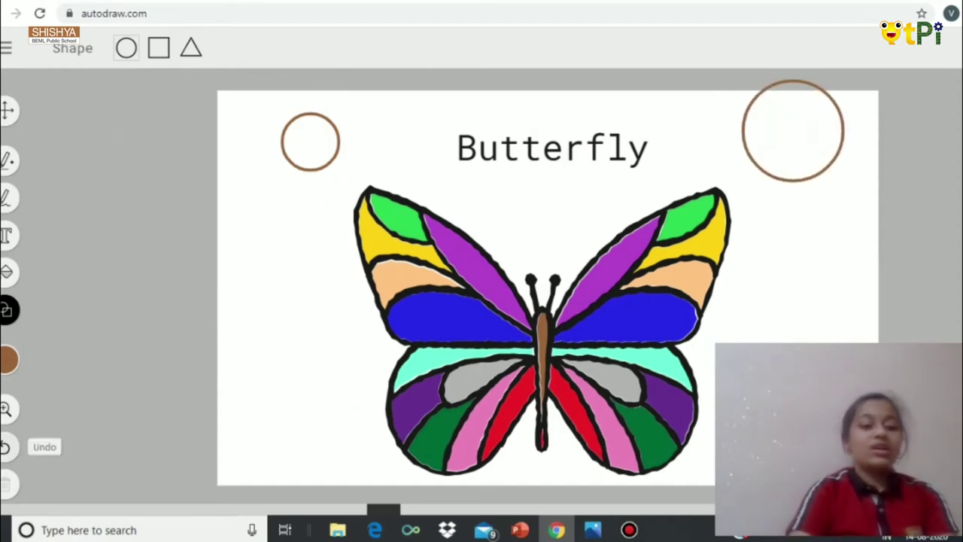
{"action": "left_click", "coordinate": [6, 447]}
{"action": "left_click", "coordinate": [5, 447]}
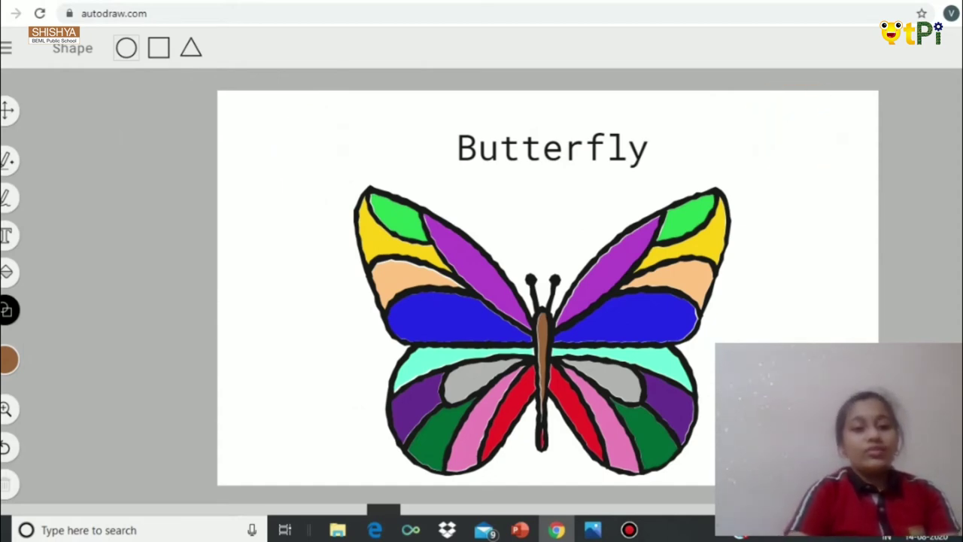
Try a rectangle to the left of the title and a large triangle over the right wing, and undo both
{"action": "left_click", "coordinate": [158, 47]}
{"action": "left_click_drag", "start_coordinate": [262, 117], "coordinate": [325, 167]}
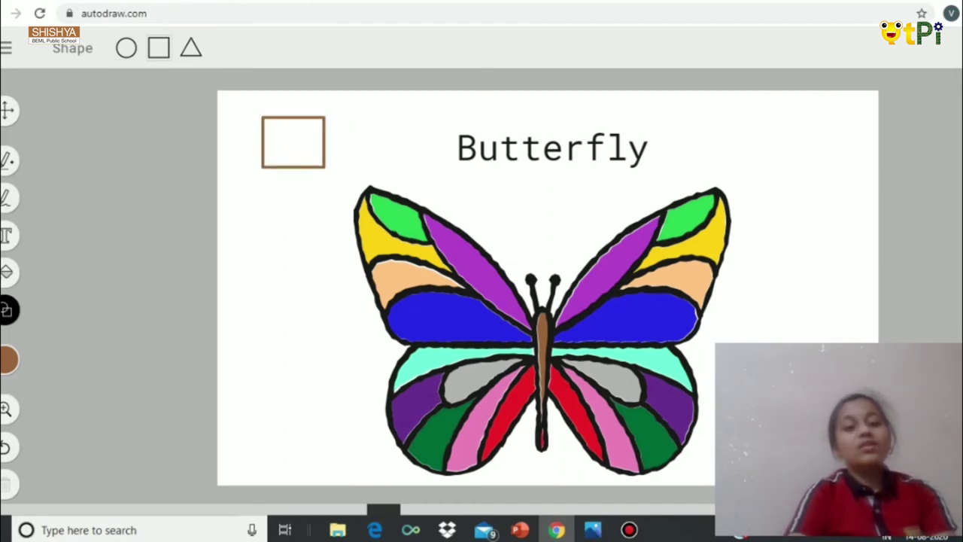
{"action": "left_click", "coordinate": [191, 47]}
{"action": "left_click_drag", "start_coordinate": [735, 128], "coordinate": [862, 241]}
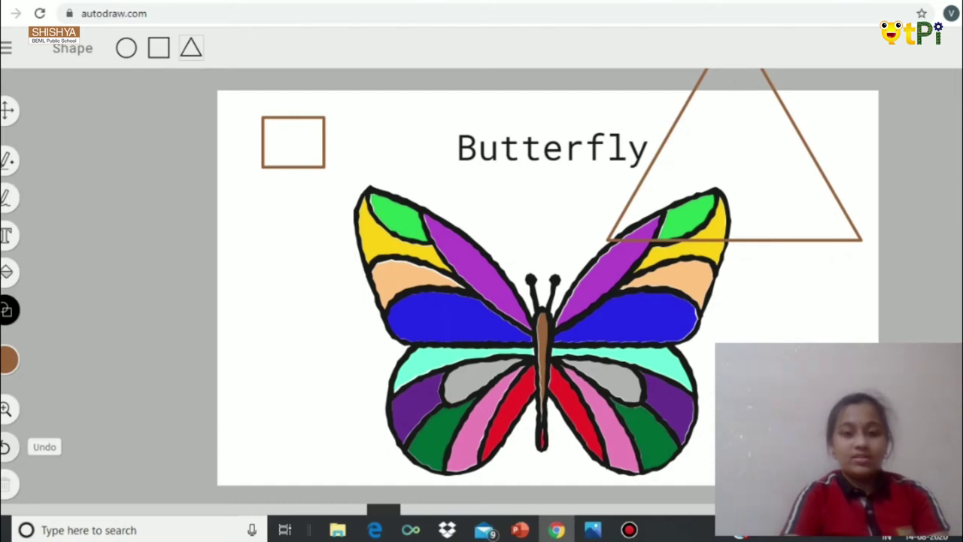
{"action": "left_click", "coordinate": [5, 447]}
{"action": "left_click", "coordinate": [5, 447]}
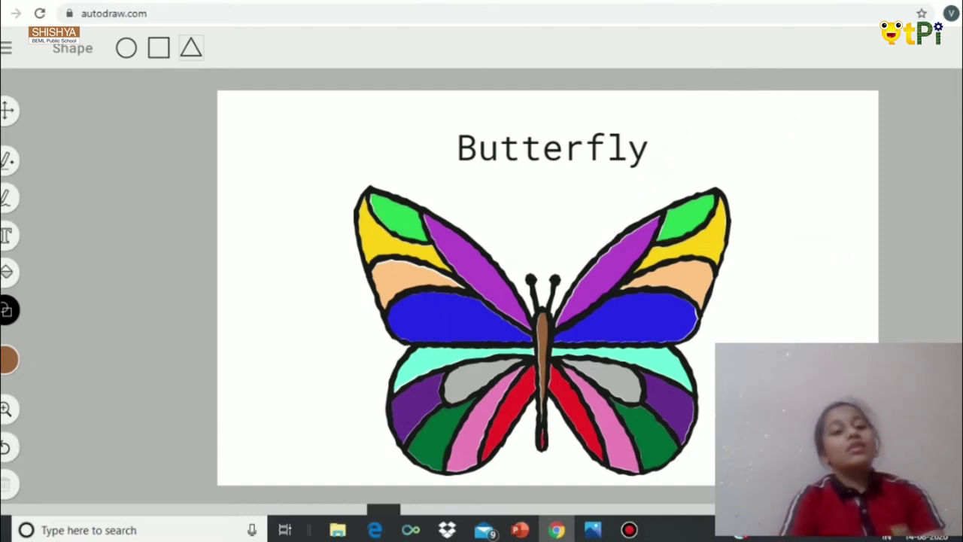
Draw three circles of decreasing size left of the butterfly and undo them together with the body's brown fill
{"action": "left_click", "coordinate": [126, 48]}
{"action": "left_click_drag", "start_coordinate": [240, 115], "coordinate": [293, 117]}
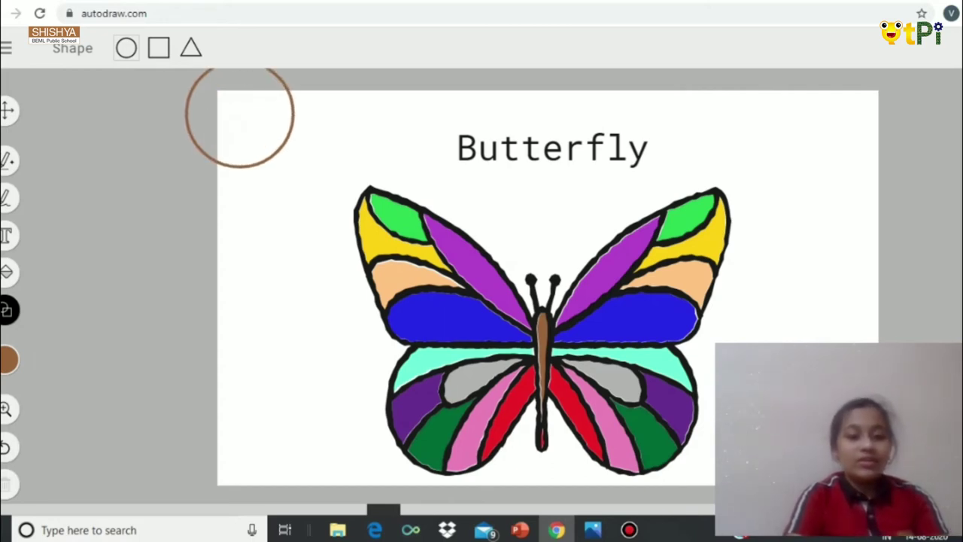
{"action": "left_click_drag", "start_coordinate": [245, 243], "coordinate": [258, 242]}
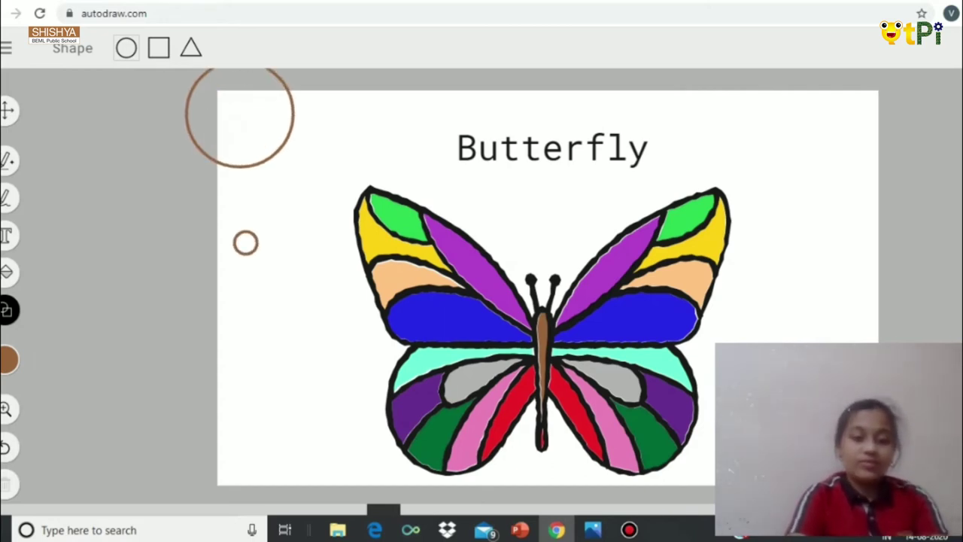
{"action": "left_click_drag", "start_coordinate": [256, 295], "coordinate": [264, 295]}
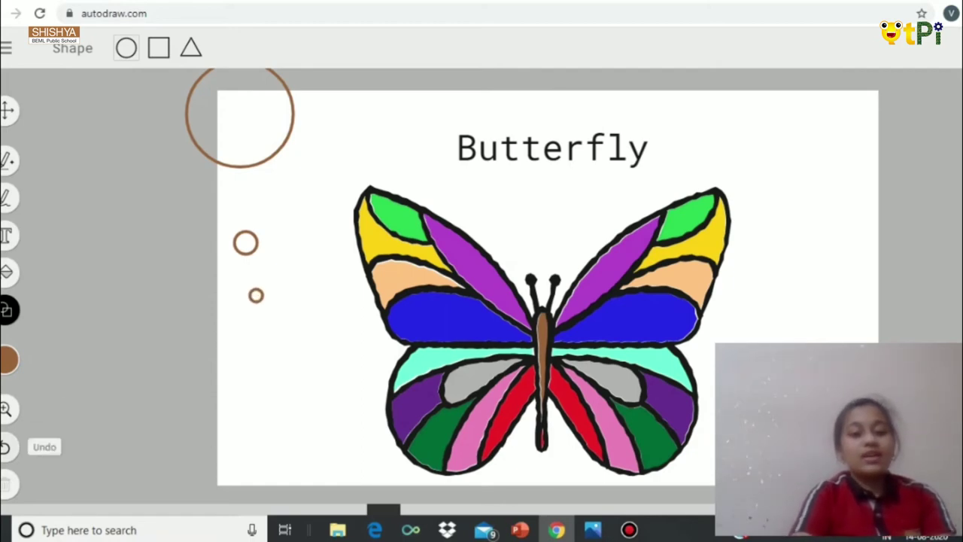
{"action": "left_click", "coordinate": [6, 447]}
{"action": "left_click", "coordinate": [6, 447]}
{"action": "left_click", "coordinate": [6, 447]}
{"action": "left_click", "coordinate": [6, 447]}
Draw a small brown circle left of the butterfly and fill it grey at 250% zoom
{"action": "left_click_drag", "start_coordinate": [259, 297], "coordinate": [268, 298]}
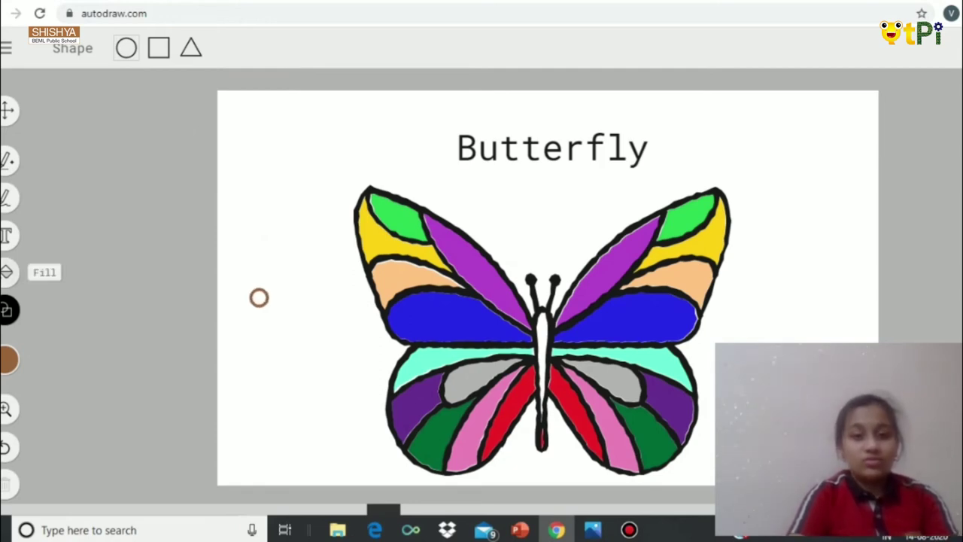
{"action": "left_click", "coordinate": [9, 410]}
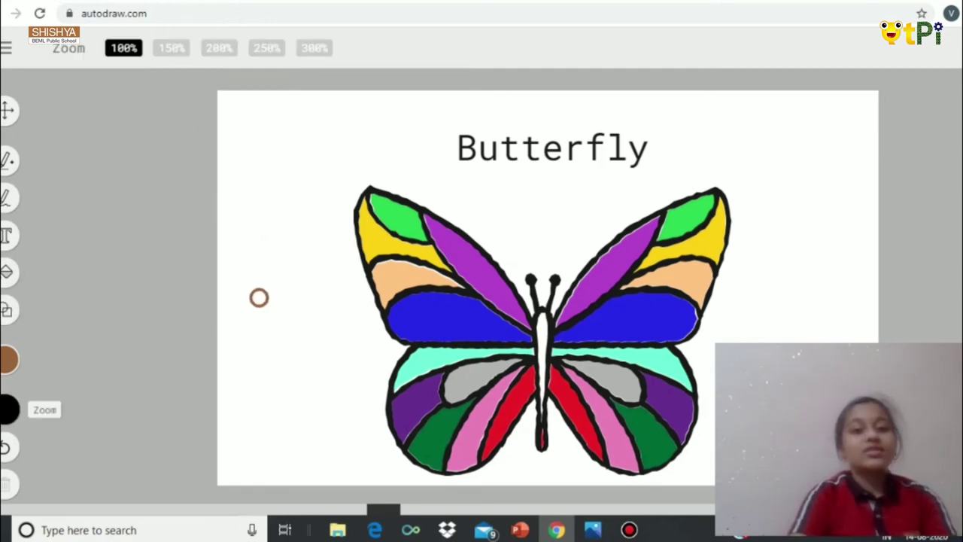
{"action": "left_click", "coordinate": [259, 298]}
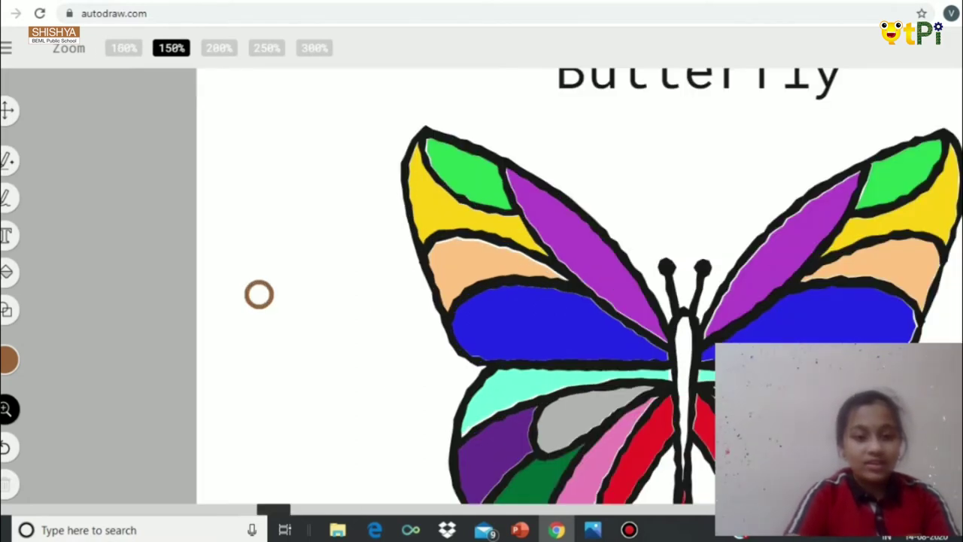
{"action": "left_click", "coordinate": [259, 301]}
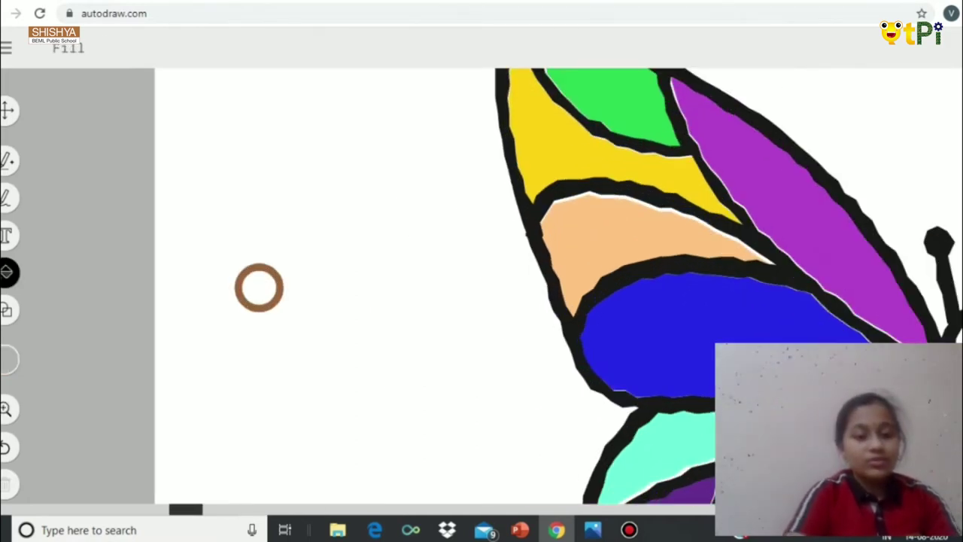
{"action": "left_click", "coordinate": [259, 288]}
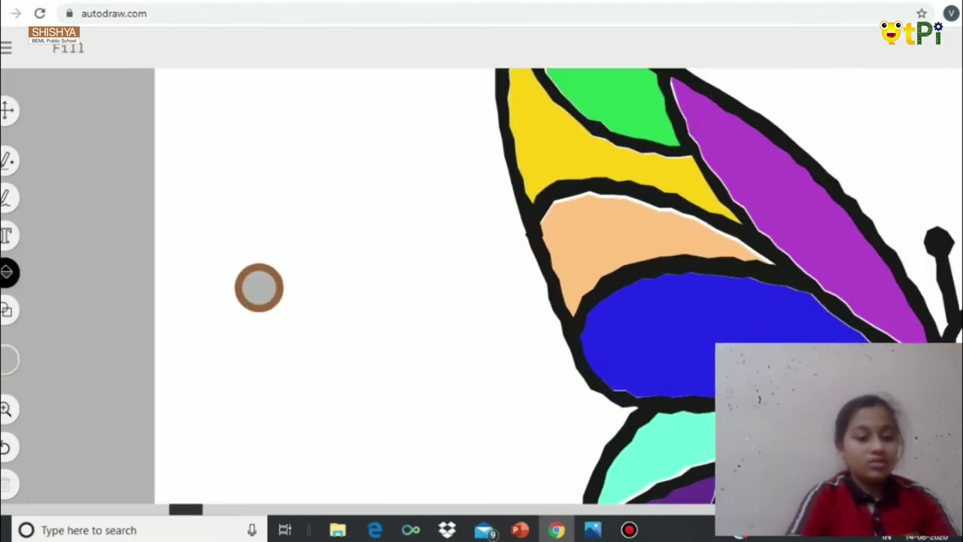
Return the zoom to 100% and fill the canvas background with light purple
{"action": "left_click", "coordinate": [8, 408]}
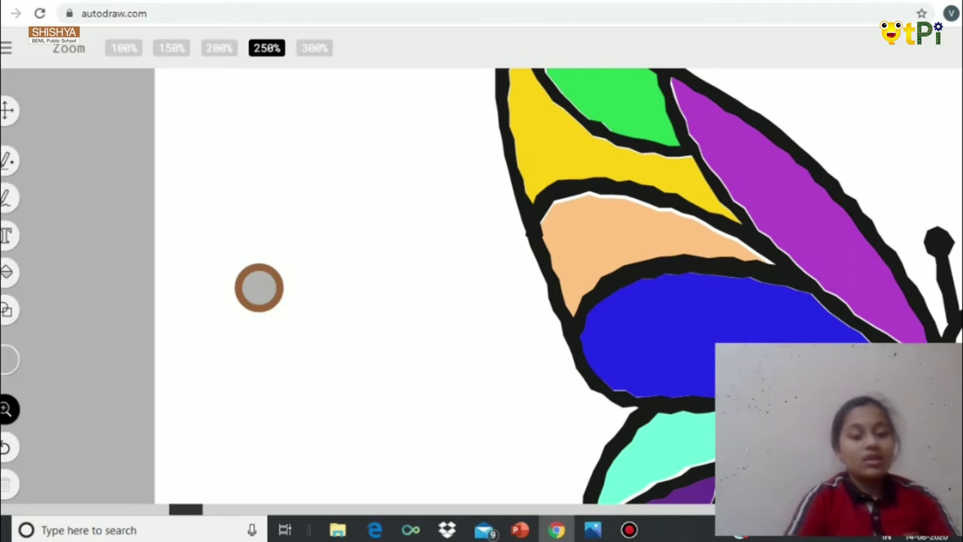
{"action": "left_click", "coordinate": [124, 47]}
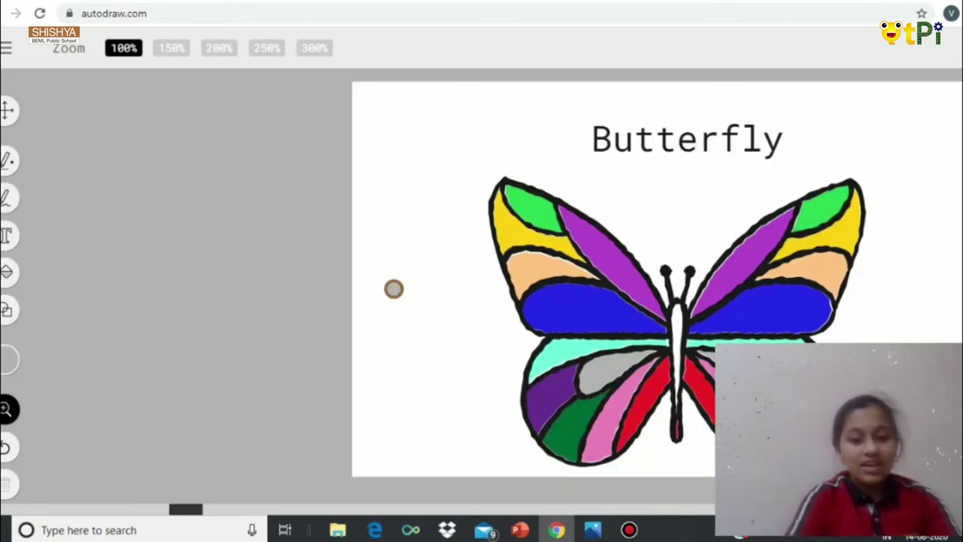
{"action": "left_click_drag", "start_coordinate": [393, 288], "coordinate": [321, 288]}
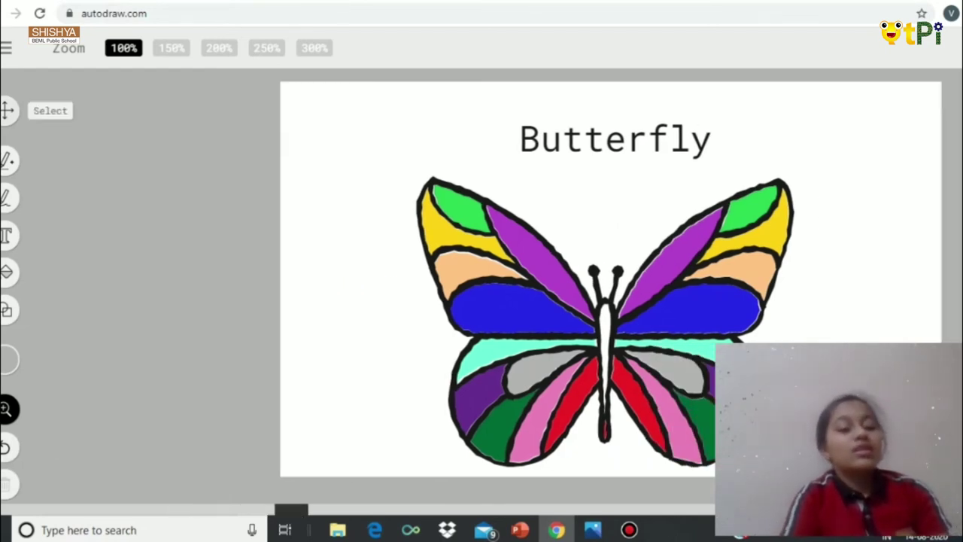
{"action": "left_click", "coordinate": [9, 360]}
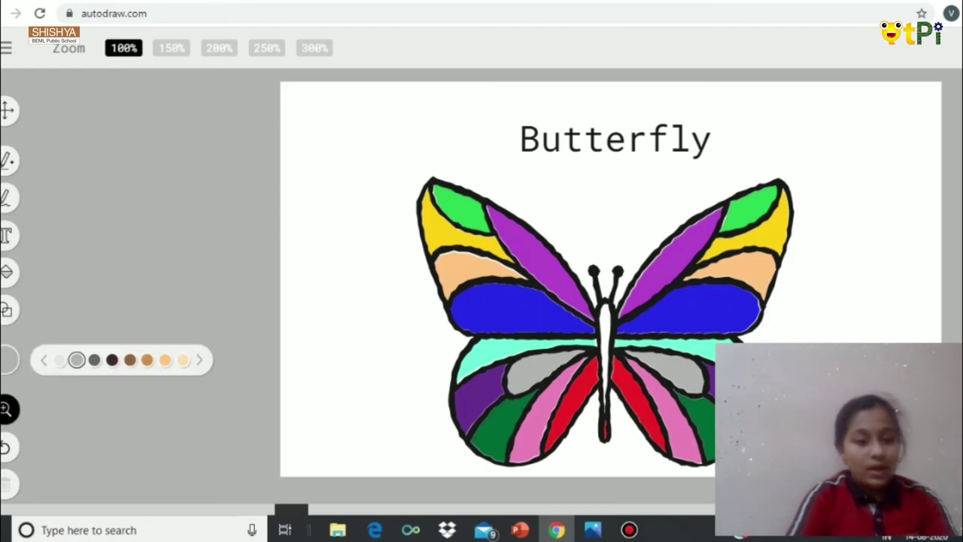
{"action": "left_click", "coordinate": [45, 360]}
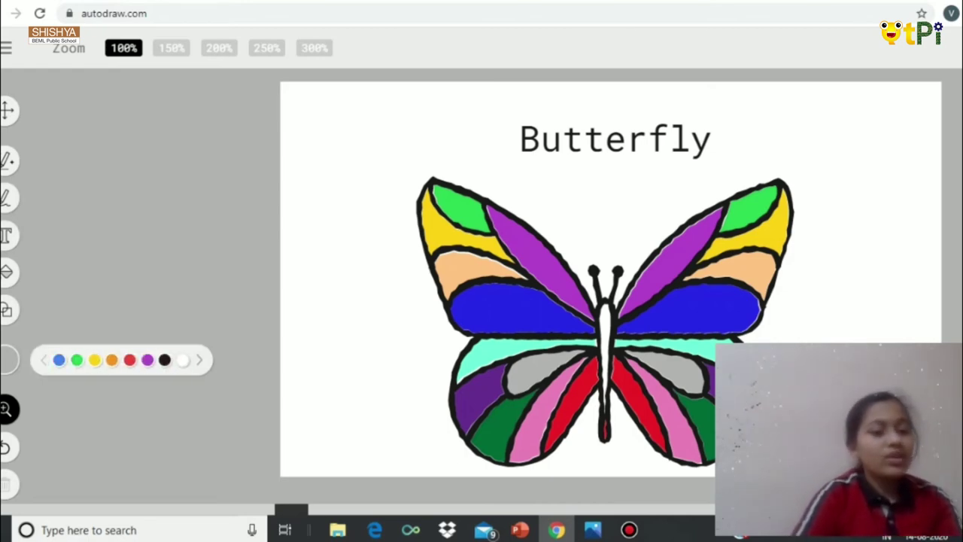
{"action": "left_click", "coordinate": [59, 359]}
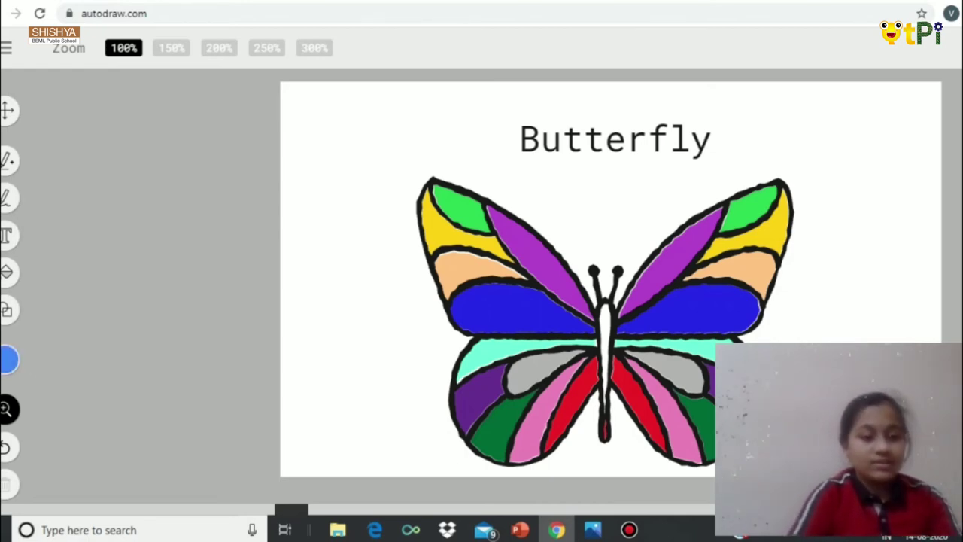
{"action": "left_click", "coordinate": [8, 272]}
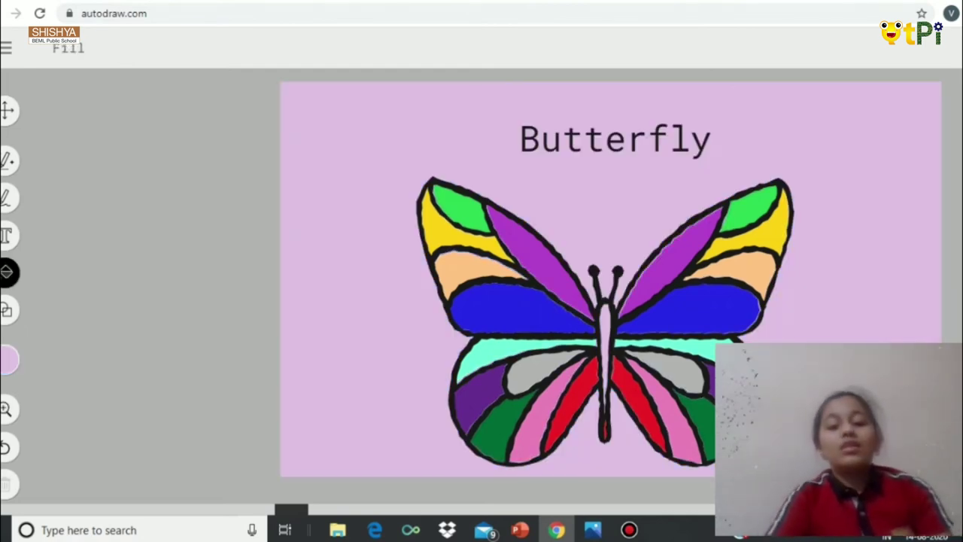
Open the sharing options for the butterfly drawing, copy its link and close the sharing view
{"action": "left_click", "coordinate": [6, 48]}
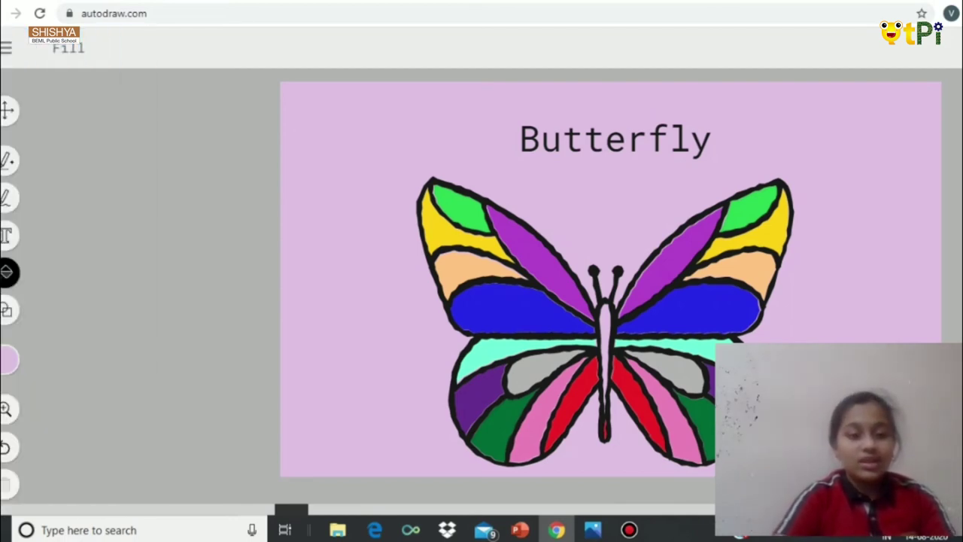
{"action": "left_click", "coordinate": [6, 47]}
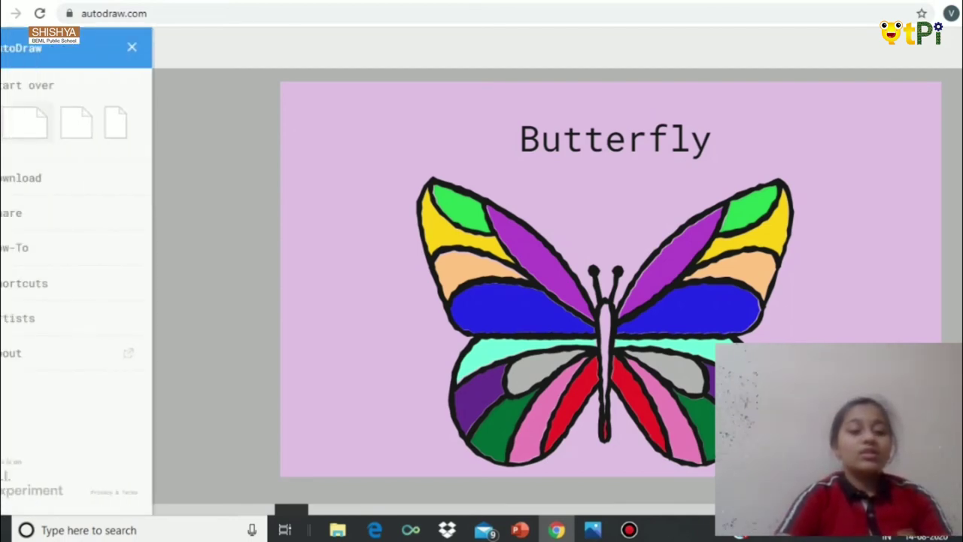
{"action": "left_click", "coordinate": [11, 213]}
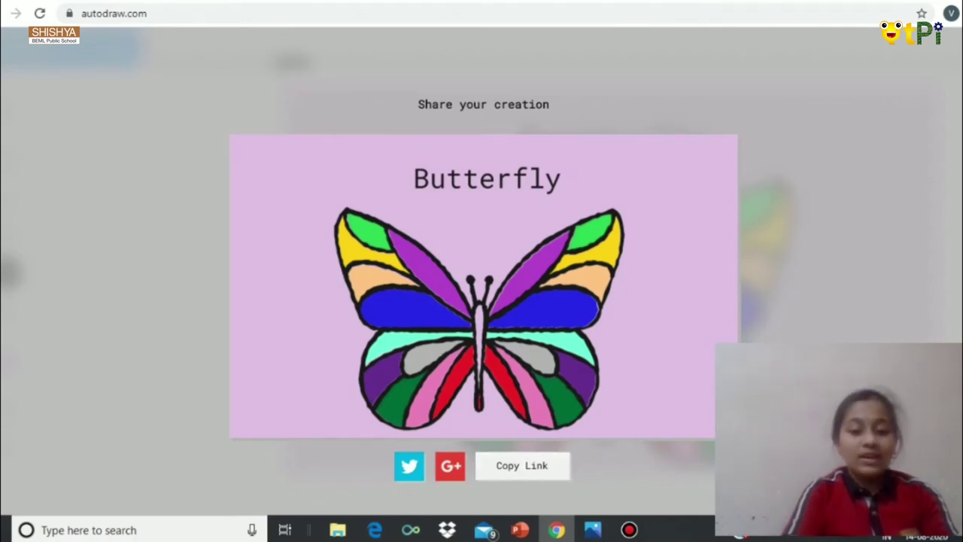
{"action": "left_click", "coordinate": [522, 465]}
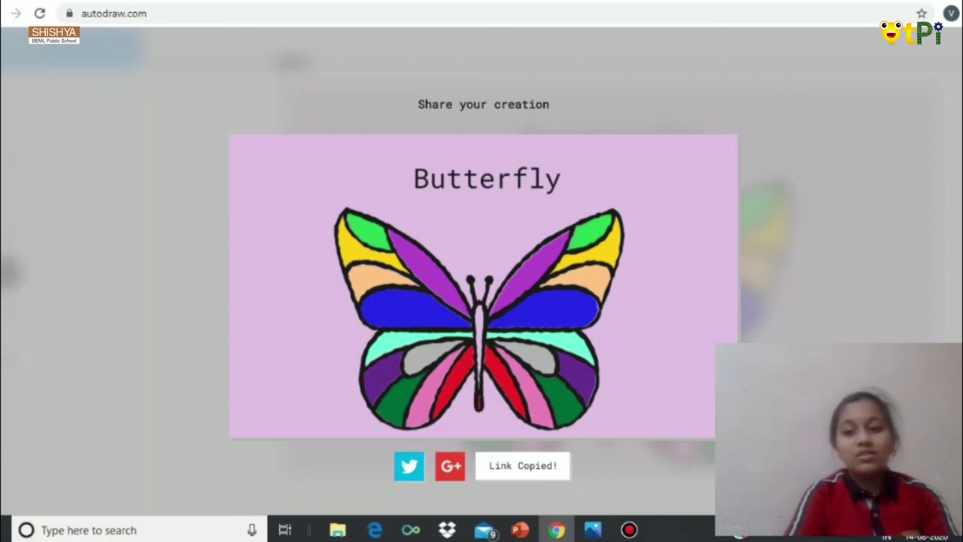
{"action": "key", "text": "Escape"}
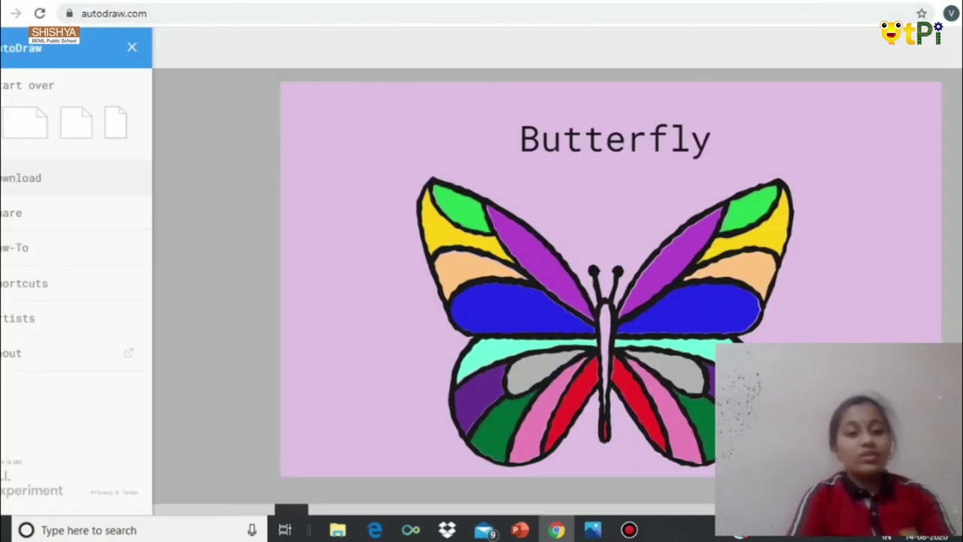
Download the butterfly drawing as a PNG image and open the downloaded file
{"action": "left_click", "coordinate": [21, 178]}
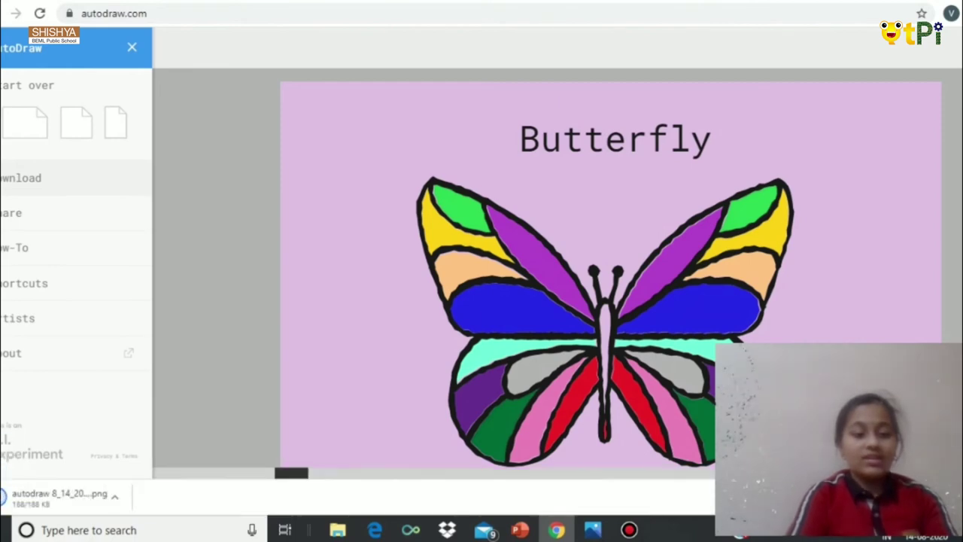
{"action": "left_click", "coordinate": [60, 497]}
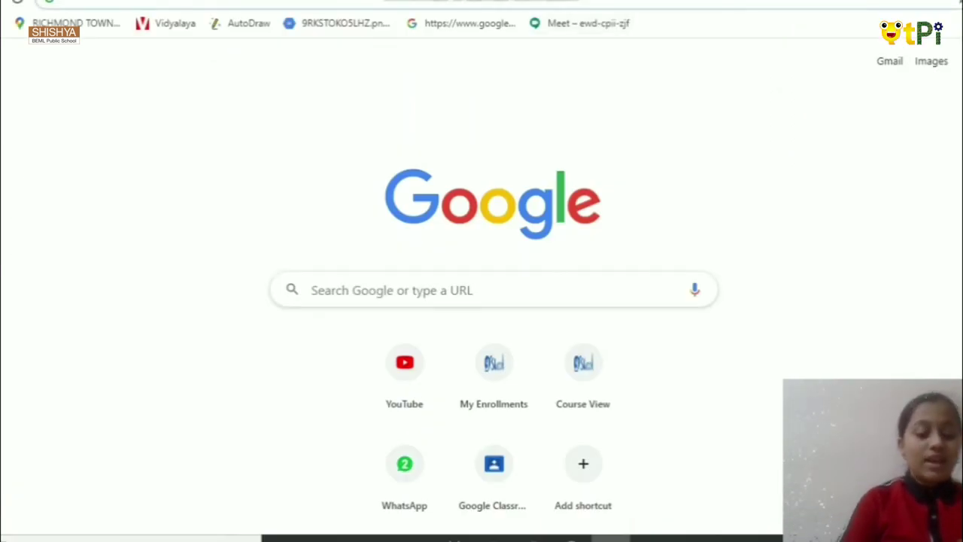
Go to the Quick, Draw! site at quickdraw.withgoogle.com and start a new drawing game
{"action": "type", "text": "quick"}
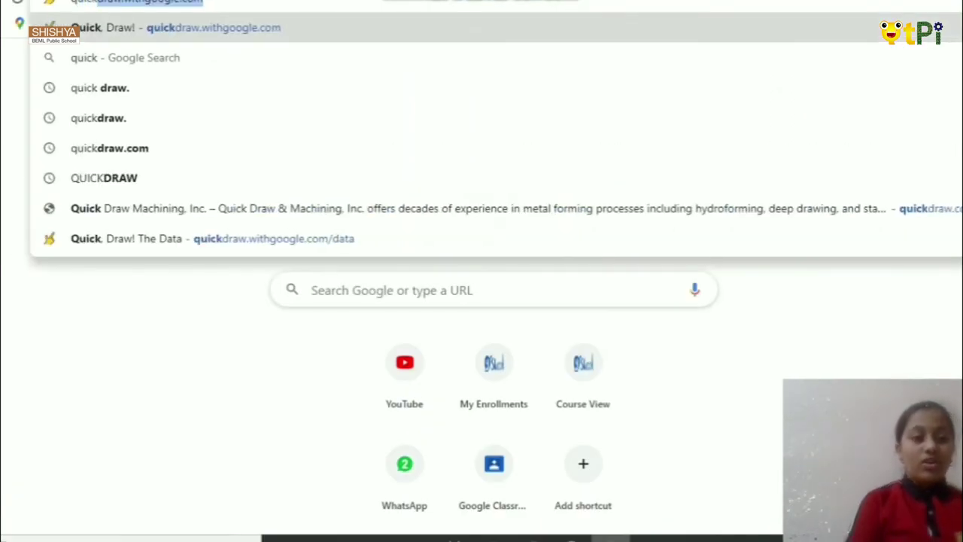
{"action": "key", "text": "Return"}
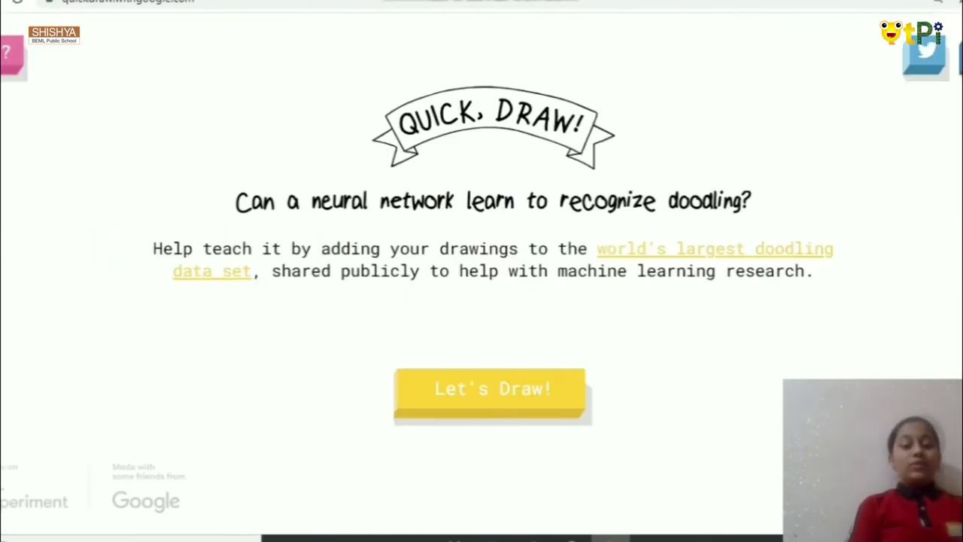
{"action": "left_click", "coordinate": [491, 389]}
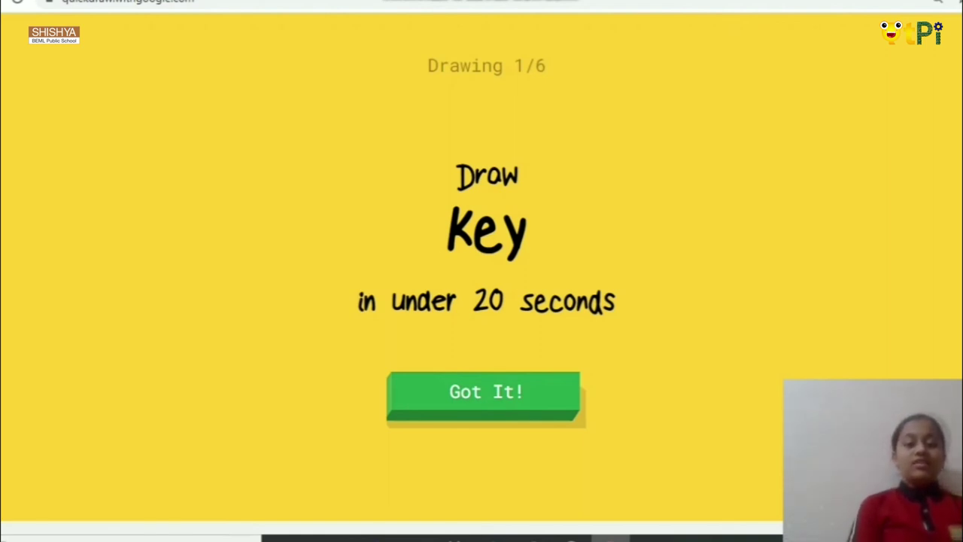
Draw the key for drawing 1/6 with a ringed head, a narrow double-line shaft and a rounded lower end
{"action": "left_click", "coordinate": [486, 391]}
{"action": "mouse_move", "coordinate": [525, 191]}
{"action": "left_mouse_down"}
{"action": "mouse_move", "coordinate": [452, 243]}
{"action": "mouse_move", "coordinate": [505, 302]}
{"action": "mouse_move", "coordinate": [628, 230]}
{"action": "mouse_move", "coordinate": [590, 199]}
{"action": "mouse_move", "coordinate": [524, 190]}
{"action": "mouse_move", "coordinate": [486, 253]}
{"action": "mouse_move", "coordinate": [523, 215]}
{"action": "left_mouse_up"}
{"action": "mouse_move", "coordinate": [508, 304]}
{"action": "left_mouse_down"}
{"action": "mouse_move", "coordinate": [511, 383]}
{"action": "mouse_move", "coordinate": [483, 414]}
{"action": "mouse_move", "coordinate": [472, 452]}
{"action": "left_mouse_up"}
{"action": "mouse_move", "coordinate": [577, 452]}
{"action": "left_mouse_down"}
{"action": "mouse_move", "coordinate": [580, 427]}
{"action": "mouse_move", "coordinate": [531, 346]}
{"action": "mouse_move", "coordinate": [521, 286]}
{"action": "left_mouse_up"}
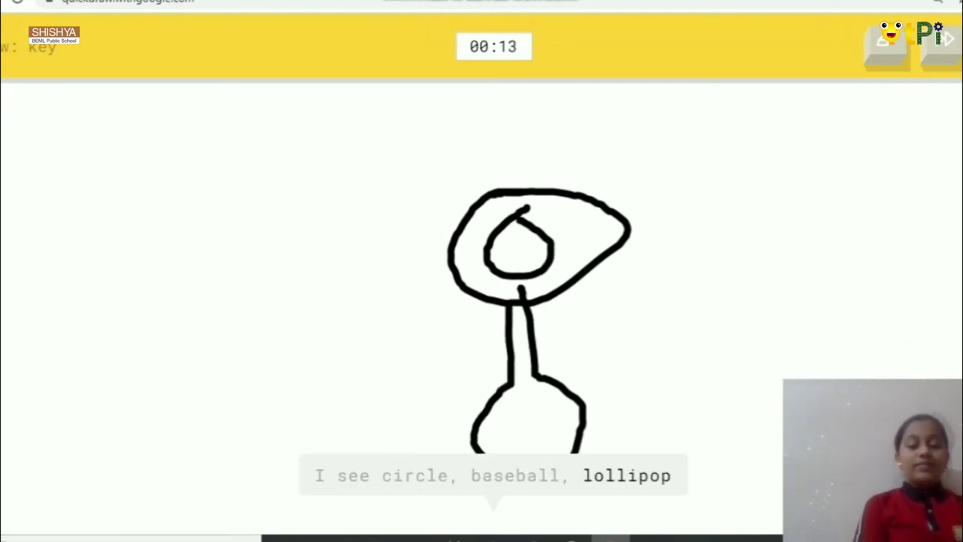
{"action": "mouse_move", "coordinate": [524, 404]}
{"action": "left_mouse_down"}
{"action": "mouse_move", "coordinate": [488, 439]}
{"action": "mouse_move", "coordinate": [533, 451]}
{"action": "mouse_move", "coordinate": [531, 395]}
{"action": "mouse_move", "coordinate": [474, 417]}
{"action": "left_mouse_up"}
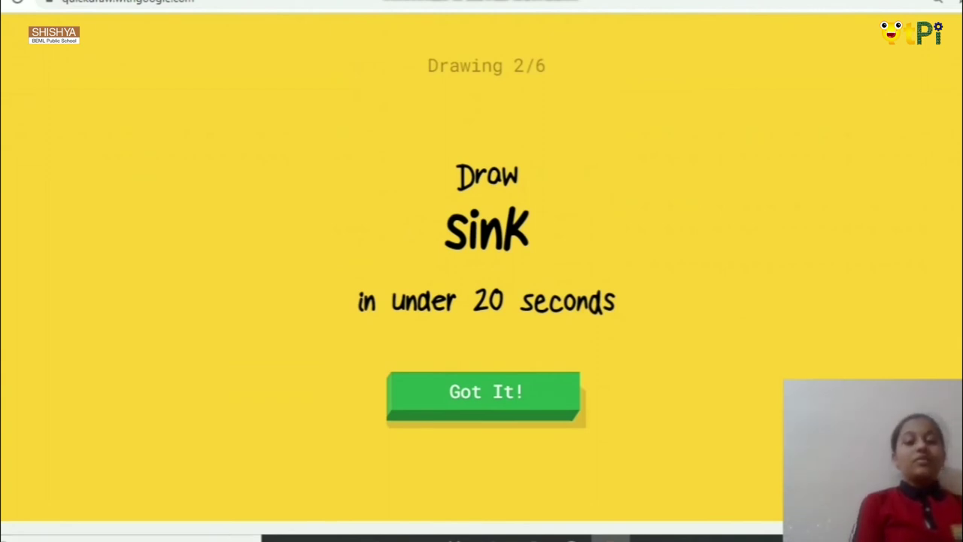
Start the sink round, drawing 2/6, and skip it without drawing anything
{"action": "left_click", "coordinate": [483, 393]}
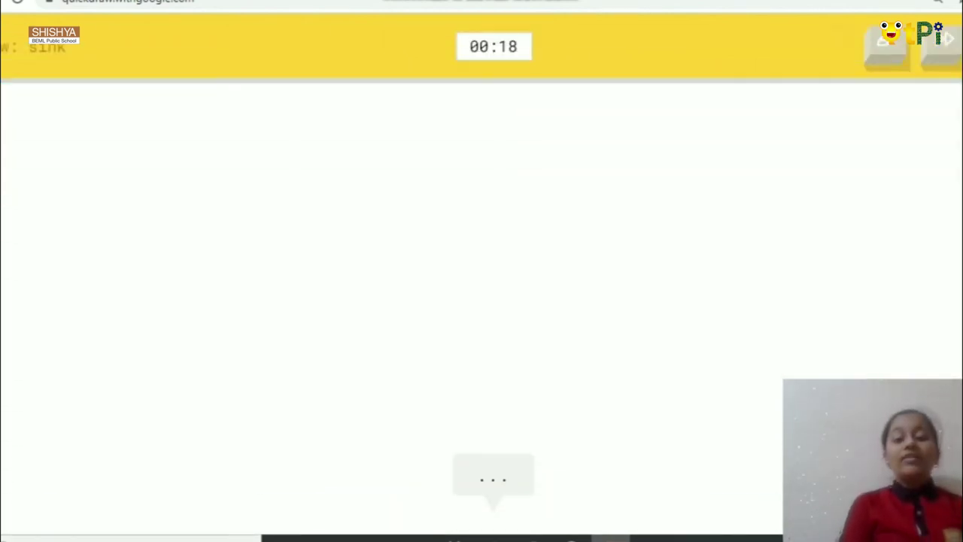
{"action": "left_click", "coordinate": [941, 47]}
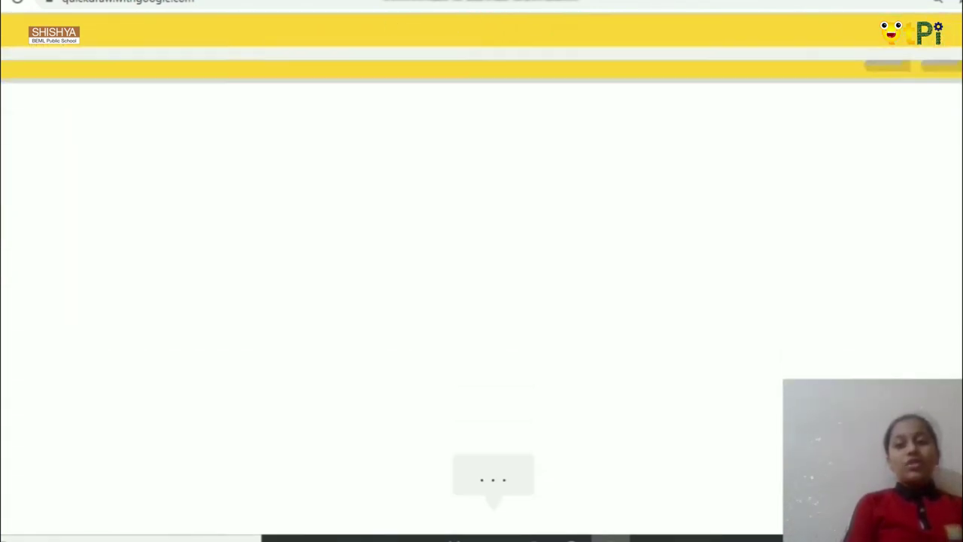
Draw the bathtub as a wide box with slanted sides, a double rim and base, and a tap on top
{"action": "mouse_move", "coordinate": [388, 254]}
{"action": "left_mouse_down"}
{"action": "mouse_move", "coordinate": [776, 326]}
{"action": "mouse_move", "coordinate": [759, 217]}
{"action": "mouse_move", "coordinate": [374, 235]}
{"action": "mouse_move", "coordinate": [390, 316]}
{"action": "mouse_move", "coordinate": [394, 246]}
{"action": "mouse_move", "coordinate": [569, 208]}
{"action": "mouse_move", "coordinate": [718, 209]}
{"action": "mouse_move", "coordinate": [746, 229]}
{"action": "left_mouse_up"}
{"action": "mouse_move", "coordinate": [775, 343]}
{"action": "left_mouse_down"}
{"action": "mouse_move", "coordinate": [783, 390]}
{"action": "mouse_move", "coordinate": [459, 407]}
{"action": "mouse_move", "coordinate": [430, 377]}
{"action": "left_mouse_up"}
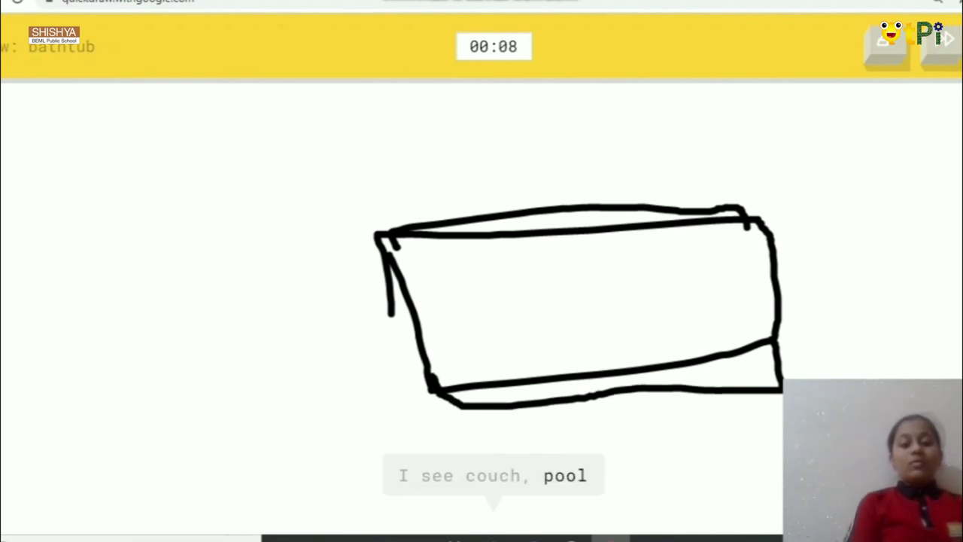
{"action": "mouse_move", "coordinate": [476, 232]}
{"action": "left_mouse_down"}
{"action": "mouse_move", "coordinate": [470, 113]}
{"action": "mouse_move", "coordinate": [548, 96]}
{"action": "mouse_move", "coordinate": [546, 147]}
{"action": "mouse_move", "coordinate": [584, 134]}
{"action": "mouse_move", "coordinate": [549, 97]}
{"action": "mouse_move", "coordinate": [611, 203]}
{"action": "left_mouse_up"}
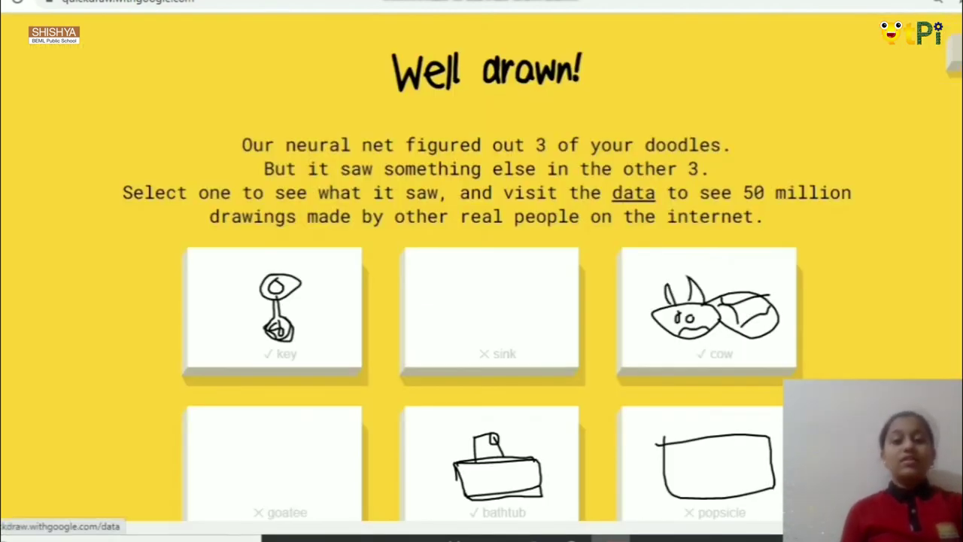
Open the game's data collection from the results page and view other people's squirrel drawings
{"action": "left_click", "coordinate": [633, 192]}
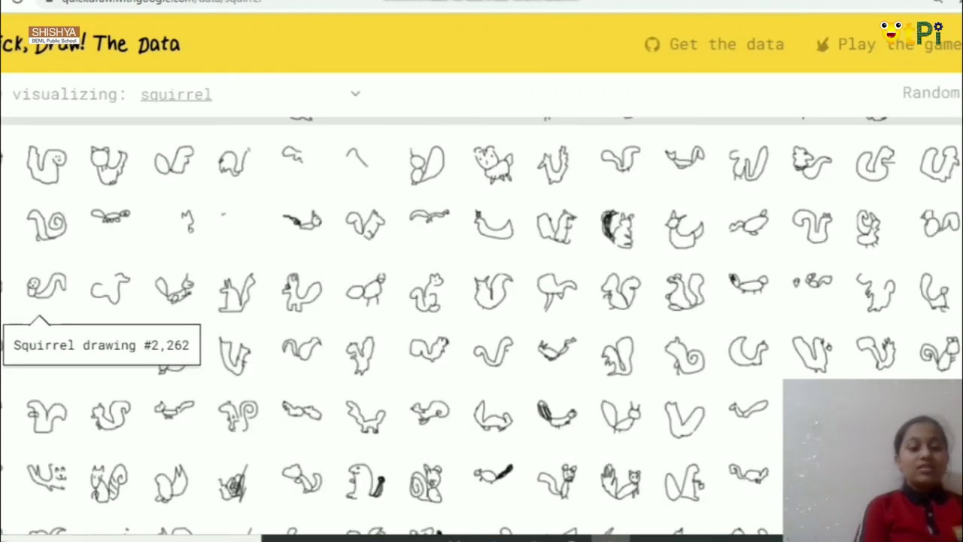